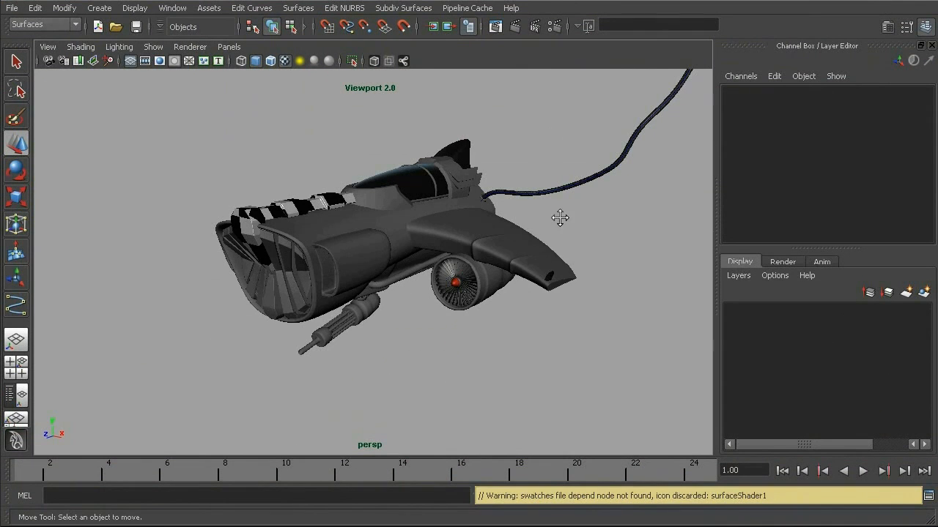
pyautogui.keyDown('alt'); pyautogui.moveTo(526, 218); pyautogui.dragTo(543, 218, button='right'); pyautogui.keyUp('alt')
pyautogui.keyDown('alt'); pyautogui.moveTo(544, 217); pyautogui.dragTo(563, 219); pyautogui.keyUp('alt')
pyautogui.keyDown('alt'); pyautogui.moveTo(563, 218); pyautogui.dragTo(551, 222, button='middle'); pyautogui.keyUp('alt')
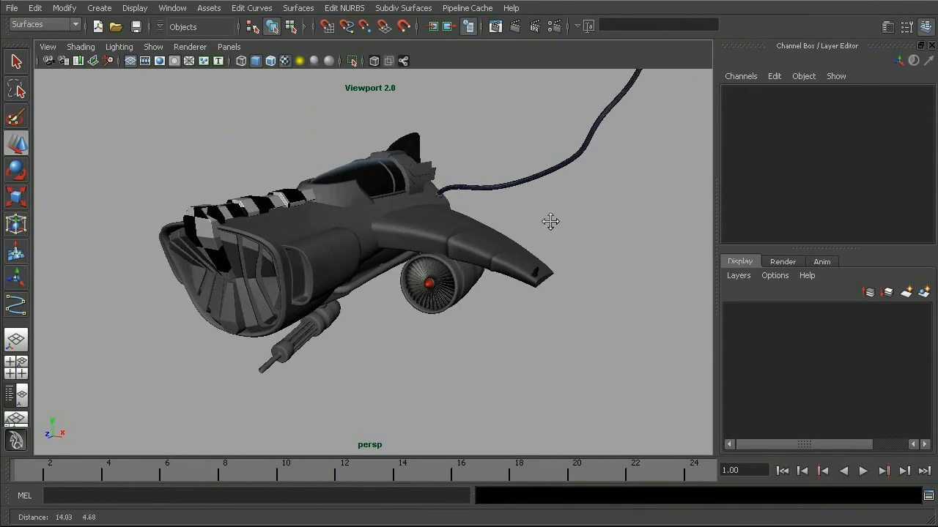
pyautogui.keyDown('alt'); pyautogui.moveTo(550, 221); pyautogui.dragTo(561, 222, button='right'); pyautogui.keyUp('alt')
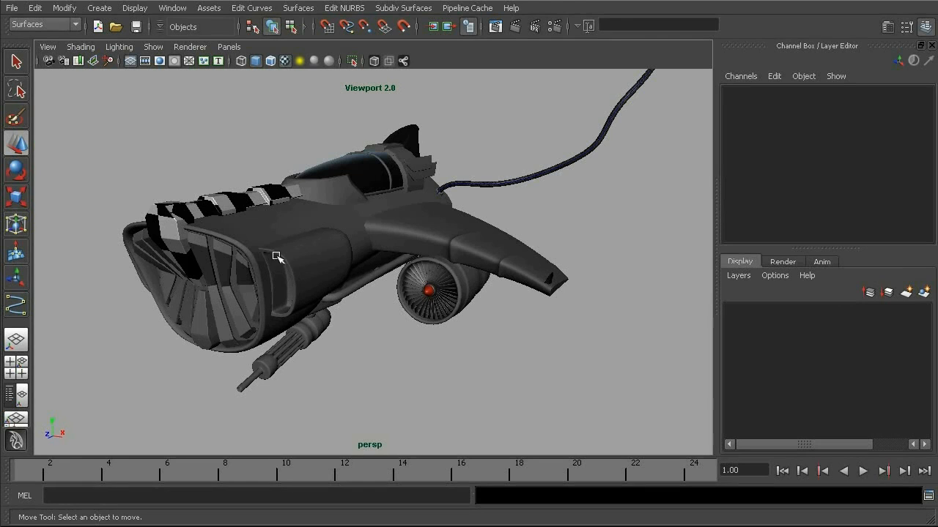
pyautogui.moveTo(352, 241)
pyautogui.keyDown('alt'); pyautogui.mouseDown()
pyautogui.moveTo(329, 231)
pyautogui.moveTo(348, 234)
pyautogui.mouseUp(); pyautogui.keyUp('alt')
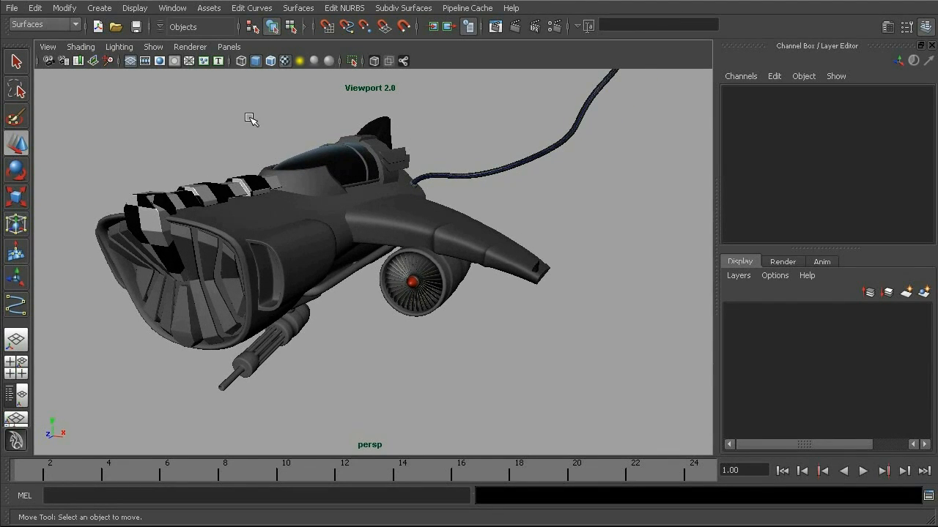
# Step: Open the Hypershade and reposition its window over the workspace
pyautogui.click(172, 8)
pyautogui.moveTo(293, 29)
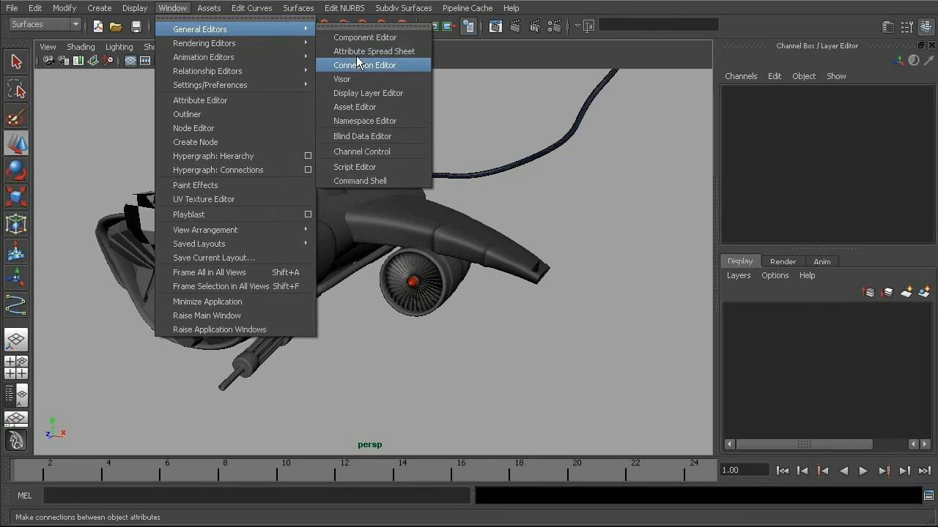
pyautogui.moveTo(265, 43)
pyautogui.click(354, 79)
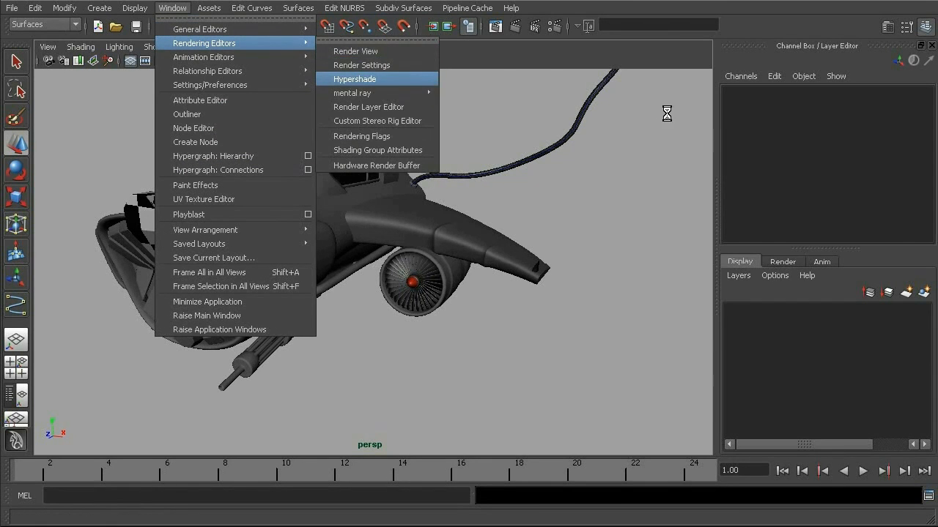
pyautogui.moveTo(233, 56); pyautogui.dragTo(323, 31)
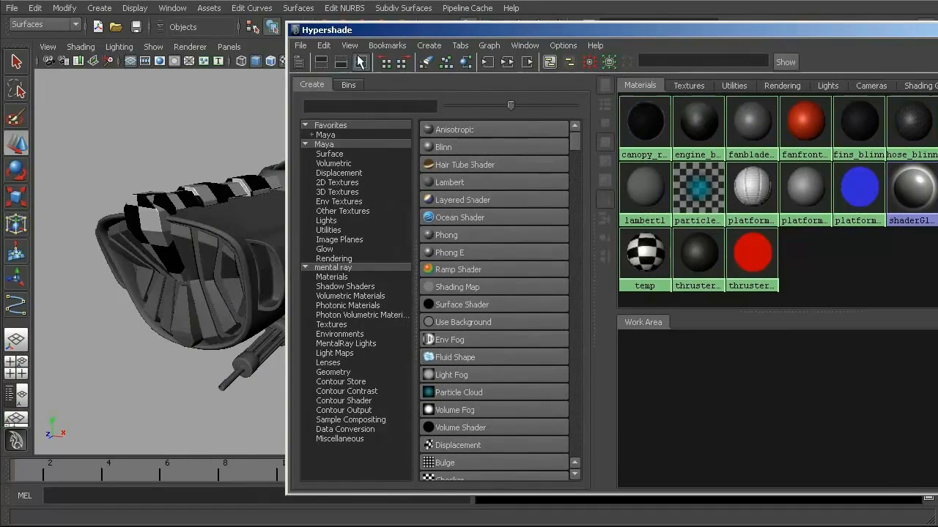
# Step: Create a mental ray mi_car_paint_phen material
pyautogui.click(334, 276)
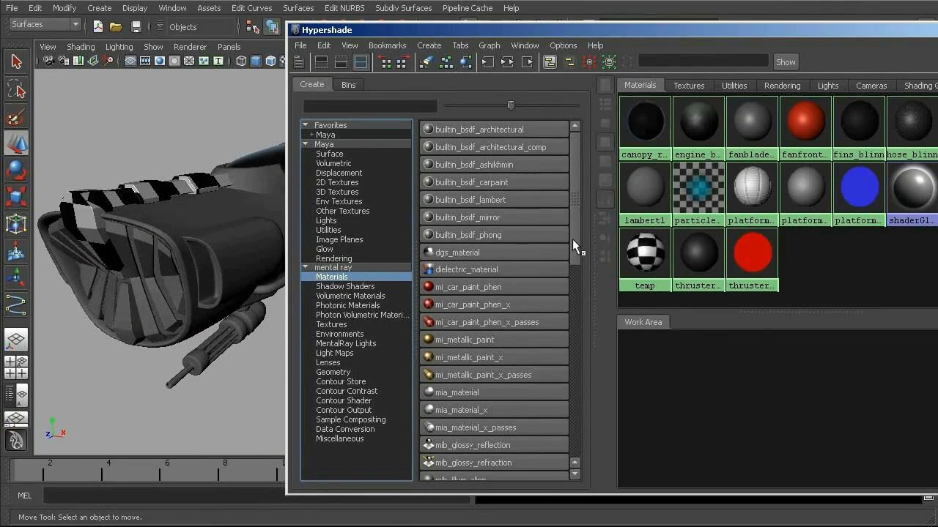
pyautogui.scroll(-2, 573, 246)
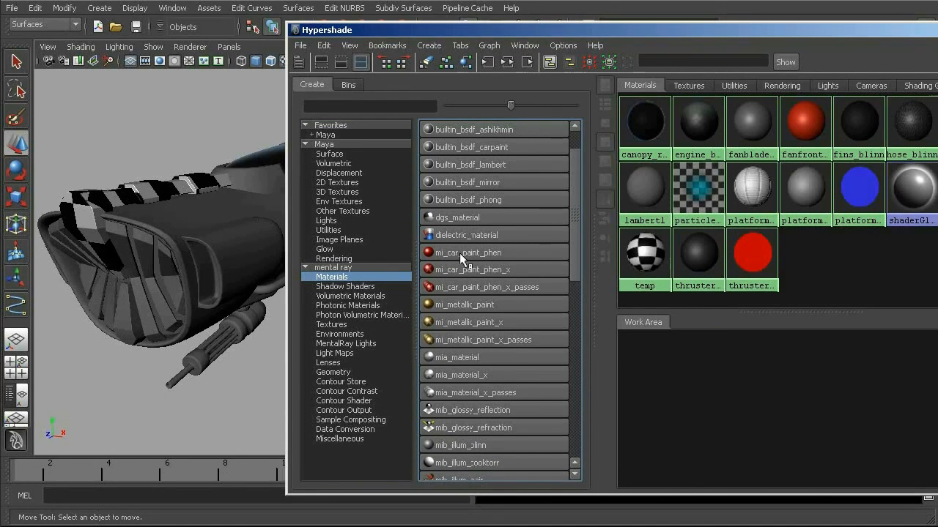
pyautogui.click(459, 253)
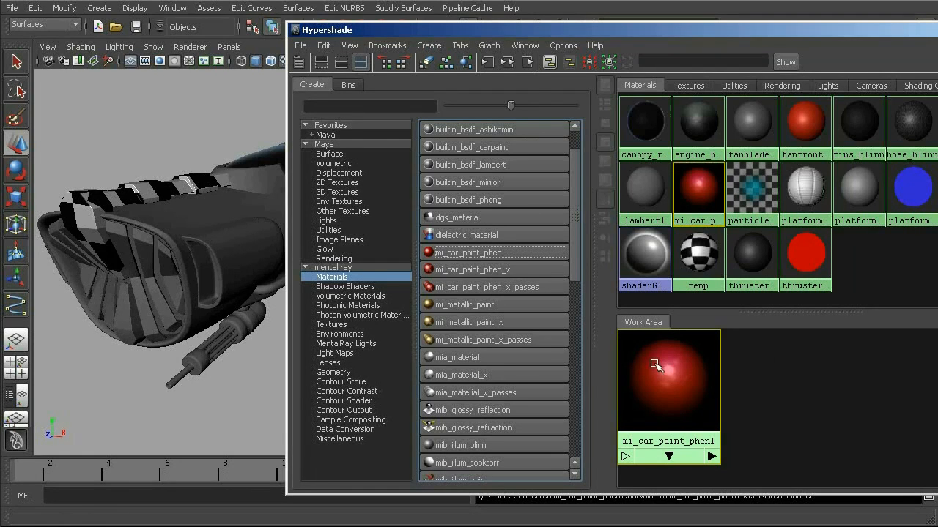
# Step: Narrow the Hypershade window and move it aside so the ship and the new material are both accessible
pyautogui.moveTo(698, 32); pyautogui.dragTo(635, 28)
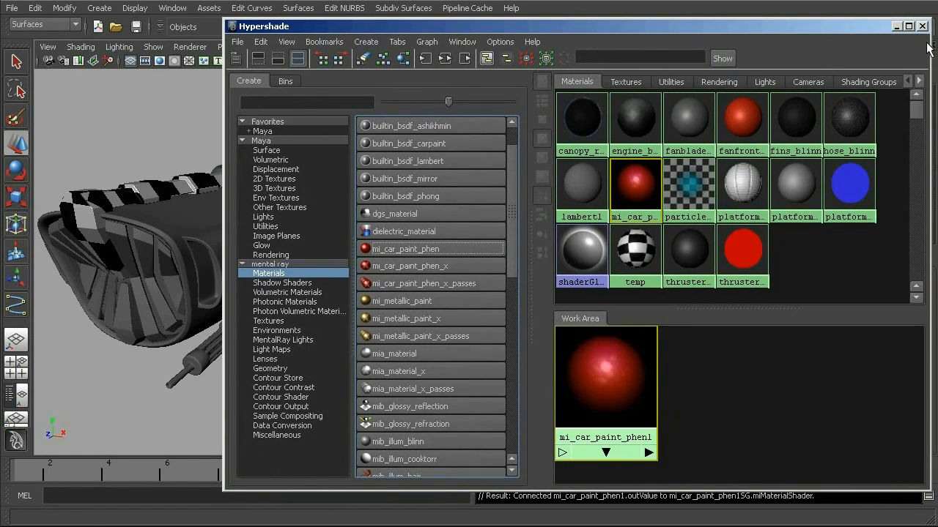
pyautogui.moveTo(931, 44); pyautogui.dragTo(770, 41)
pyautogui.moveTo(667, 26); pyautogui.dragTo(815, 29)
# Step: Assign the mi_car_paint_phen1 material to both wings of the ship
pyautogui.keyDown('alt'); pyautogui.moveTo(261, 267); pyautogui.dragTo(176, 250, button='middle'); pyautogui.keyUp('alt')
pyautogui.keyDown('alt'); pyautogui.moveTo(249, 264); pyautogui.dragTo(203, 258, button='right'); pyautogui.keyUp('alt')
pyautogui.keyDown('alt'); pyautogui.moveTo(232, 261); pyautogui.dragTo(205, 253); pyautogui.keyUp('alt')
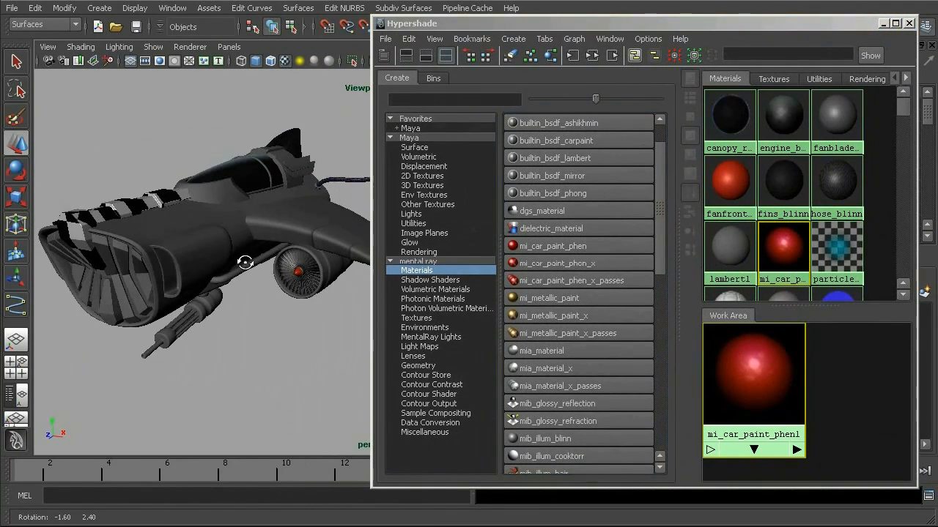
pyautogui.click(297, 245)
pyautogui.keyDown('shift'); pyautogui.click(206, 252); pyautogui.keyUp('shift')
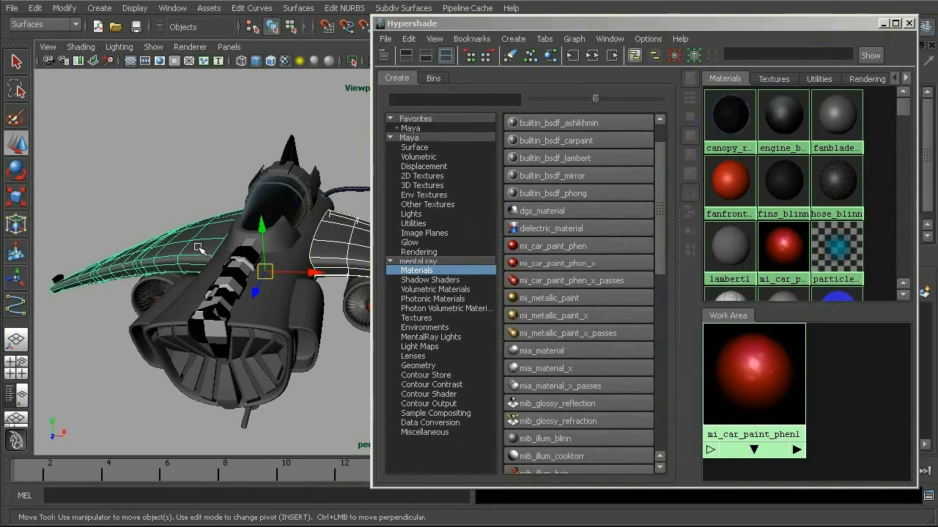
pyautogui.moveTo(754, 370); pyautogui.dragTo(722, 333, button='right')
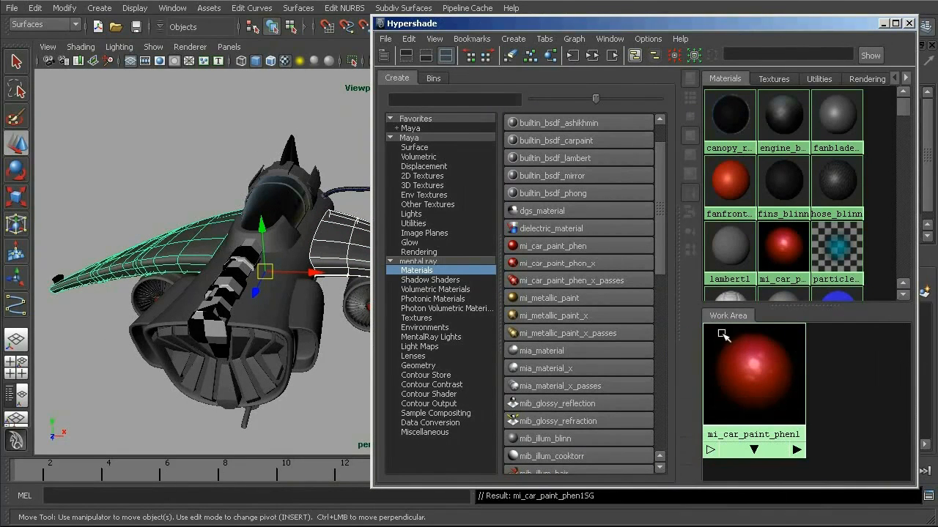
# Step: Assign the mi_car_paint_phen1 material to the main fuselage and the side pods behind the front grille
pyautogui.keyDown('alt'); pyautogui.moveTo(272, 296); pyautogui.dragTo(262, 289); pyautogui.keyUp('alt')
pyautogui.click(227, 262)
pyautogui.moveTo(747, 358); pyautogui.dragTo(722, 330, button='right')
pyautogui.click(283, 281)
pyautogui.keyDown('alt'); pyautogui.moveTo(314, 312); pyautogui.dragTo(344, 309); pyautogui.keyUp('alt')
pyautogui.moveTo(745, 362); pyautogui.dragTo(723, 335, button='right')
# Step: Assign the mi_car_paint_phen1 material to the two engine housings beneath the wings and clear the selection
pyautogui.keyDown('alt'); pyautogui.moveTo(219, 333); pyautogui.dragTo(229, 273); pyautogui.keyUp('alt')
pyautogui.keyDown('alt'); pyautogui.moveTo(237, 260); pyautogui.dragTo(303, 272, button='right'); pyautogui.keyUp('alt')
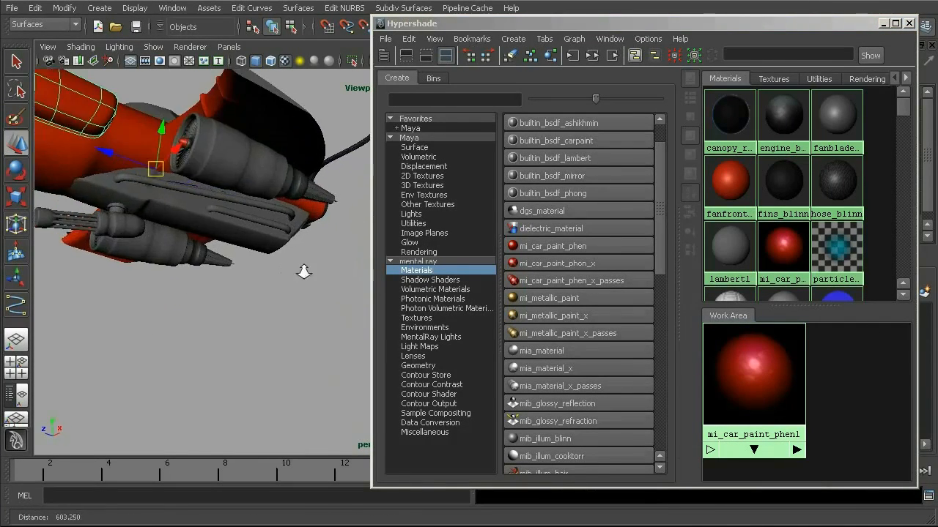
pyautogui.click(240, 175)
pyautogui.keyDown('alt'); pyautogui.moveTo(223, 201); pyautogui.dragTo(305, 218, button='middle'); pyautogui.keyUp('alt')
pyautogui.keyDown('shift'); pyautogui.click(241, 268); pyautogui.keyUp('shift')
pyautogui.moveTo(751, 370); pyautogui.dragTo(714, 345, button='right')
pyautogui.click(286, 328)
pyautogui.moveTo(286, 327)
pyautogui.keyDown('alt'); pyautogui.mouseDown()
pyautogui.moveTo(252, 333)
pyautogui.moveTo(257, 356)
pyautogui.moveTo(270, 344)
pyautogui.moveTo(247, 320)
pyautogui.moveTo(264, 350)
pyautogui.moveTo(242, 352)
pyautogui.moveTo(270, 339)
pyautogui.moveTo(256, 329)
pyautogui.moveTo(281, 326)
pyautogui.mouseUp(); pyautogui.keyUp('alt')
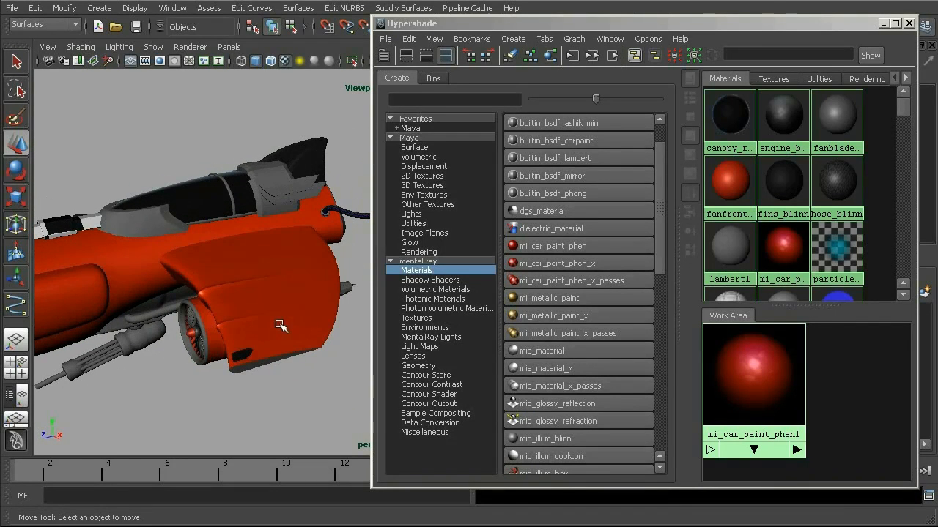
# Step: Assign the mi_car_paint_phen1 material to the thin band around the cockpit canopy
pyautogui.click(230, 195)
pyautogui.keyDown('alt'); pyautogui.moveTo(270, 227); pyautogui.dragTo(352, 247, button='right'); pyautogui.keyUp('alt')
pyautogui.keyDown('alt'); pyautogui.moveTo(213, 246); pyautogui.dragTo(274, 300, button='middle'); pyautogui.keyUp('alt')
pyautogui.keyDown('alt'); pyautogui.moveTo(274, 299); pyautogui.dragTo(294, 236, button='right'); pyautogui.keyUp('alt')
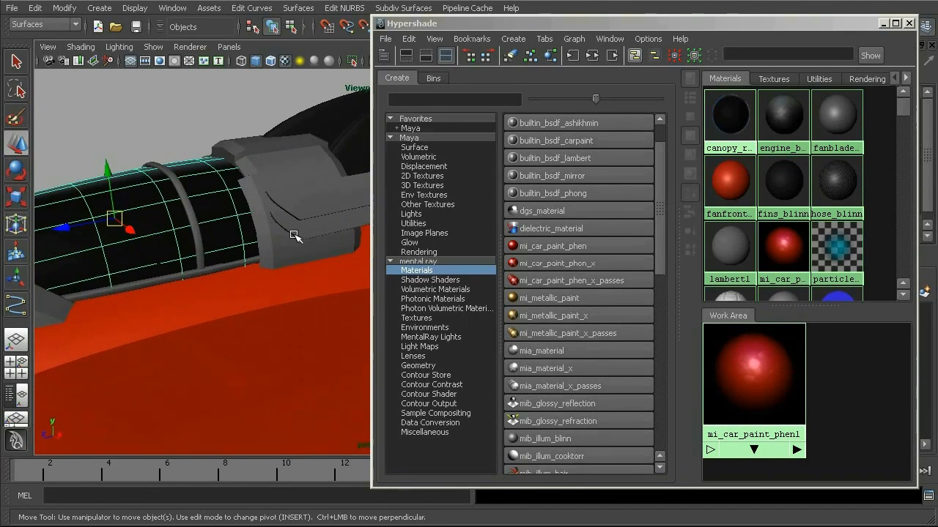
pyautogui.click(197, 216)
pyautogui.moveTo(739, 368); pyautogui.dragTo(725, 343, button='right')
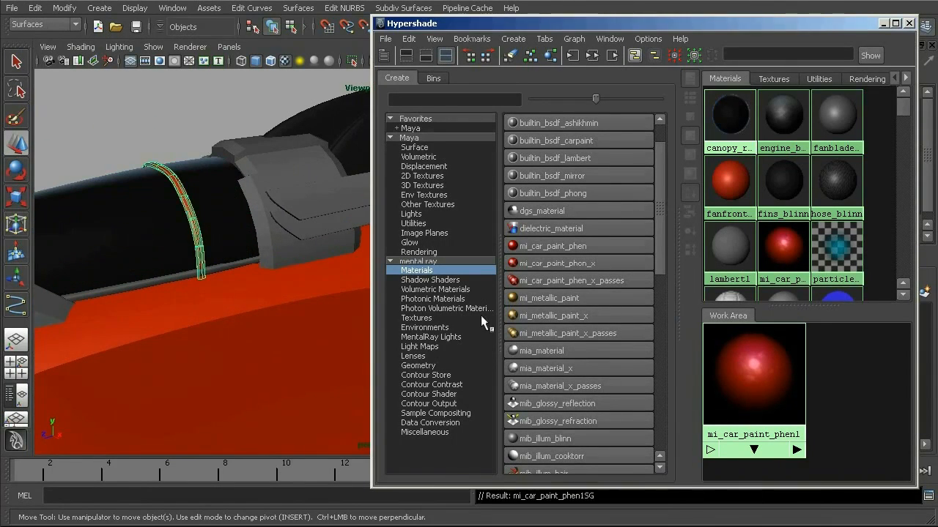
# Step: Assign the mi_car_paint_phen1 material to the central blade of the front grille and clear the selection
pyautogui.keyDown('alt'); pyautogui.moveTo(245, 256); pyautogui.dragTo(146, 274, button='right'); pyautogui.keyUp('alt')
pyautogui.keyDown('alt'); pyautogui.moveTo(146, 274); pyautogui.dragTo(293, 291); pyautogui.keyUp('alt')
pyautogui.keyDown('alt'); pyautogui.moveTo(293, 292); pyautogui.dragTo(306, 222, button='middle'); pyautogui.keyUp('alt')
pyautogui.click(148, 341)
pyautogui.moveTo(741, 366); pyautogui.dragTo(724, 339, button='right')
pyautogui.click(320, 405)
# Step: Start a mental ray IPR render of the perspective view with a tuning region around the whole ship
pyautogui.keyDown('alt'); pyautogui.moveTo(315, 359); pyautogui.dragTo(271, 321, button='right'); pyautogui.keyUp('alt')
pyautogui.keyDown('alt'); pyautogui.moveTo(272, 320); pyautogui.dragTo(274, 310); pyautogui.keyUp('alt')
pyautogui.moveTo(786, 25); pyautogui.dragTo(878, 22)
pyautogui.keyDown('alt'); pyautogui.moveTo(417, 253); pyautogui.dragTo(361, 238); pyautogui.keyUp('alt')
pyautogui.moveTo(644, 24); pyautogui.dragTo(783, 24)
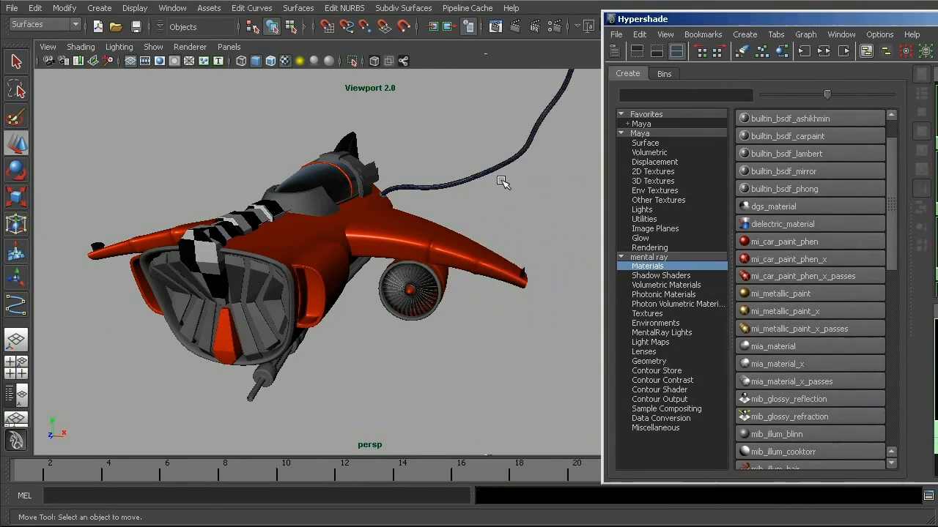
pyautogui.click(534, 27)
pyautogui.moveTo(682, 44); pyautogui.dragTo(268, 28)
pyautogui.moveTo(84, 162); pyautogui.dragTo(445, 400)
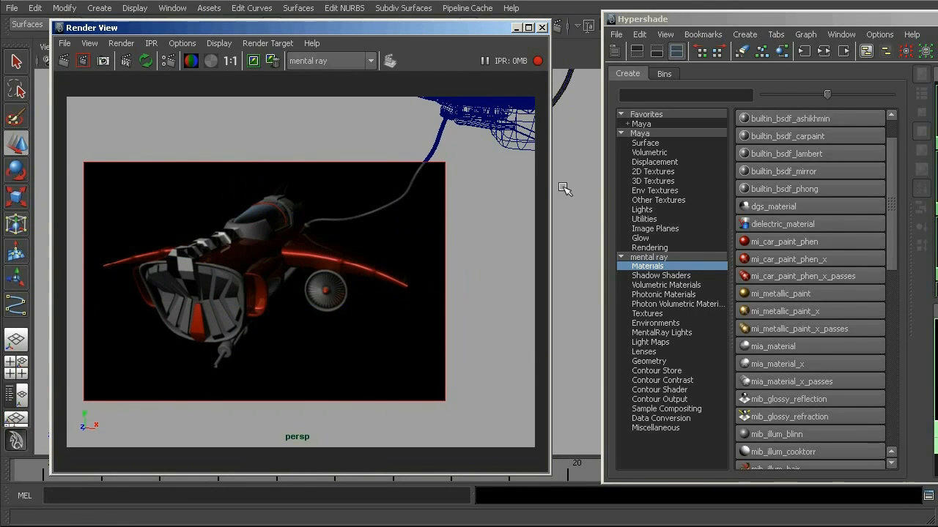
# Step: Orbit to a more side-on view of the ship and run a new IPR render with a region around it
pyautogui.moveTo(444, 29); pyautogui.dragTo(756, 36)
pyautogui.keyDown('alt'); pyautogui.moveTo(352, 257); pyautogui.dragTo(264, 284); pyautogui.keyUp('alt')
pyautogui.moveTo(606, 36); pyautogui.dragTo(299, 50)
pyautogui.click(135, 80)
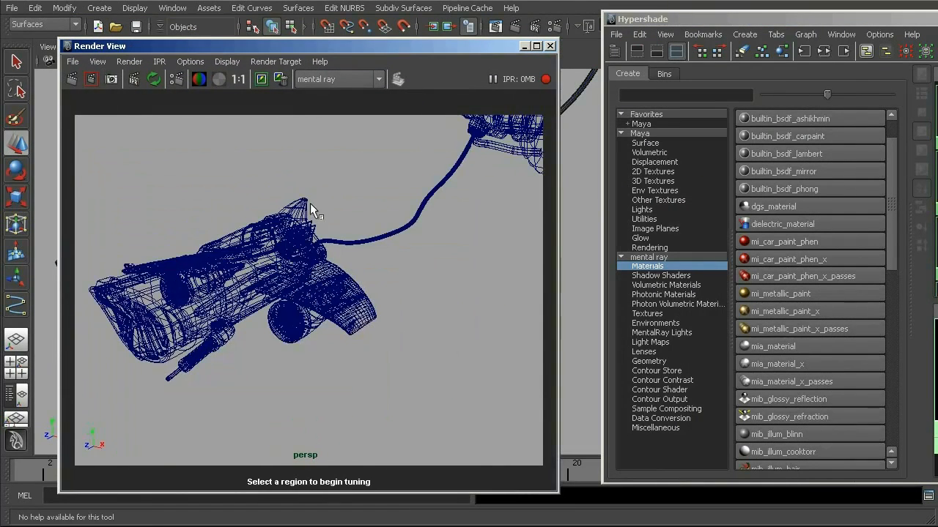
pyautogui.moveTo(92, 186); pyautogui.dragTo(379, 397)
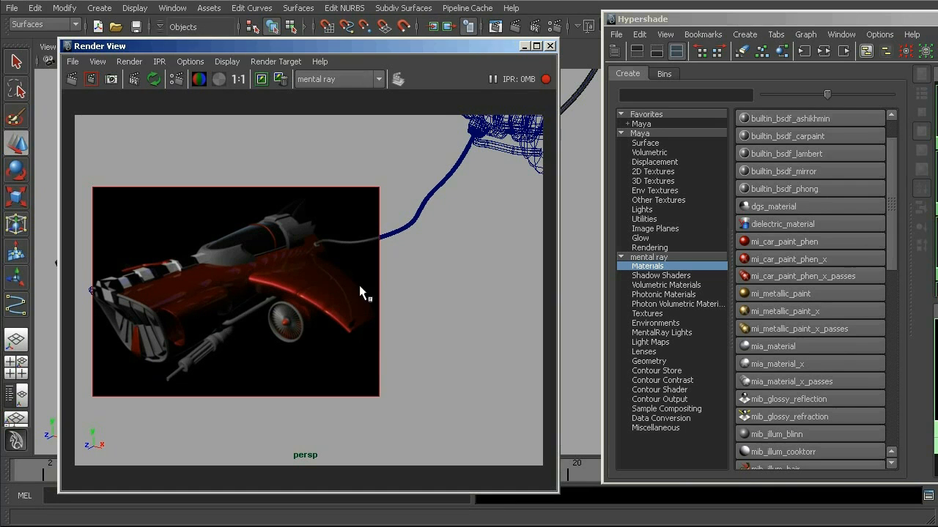
# Step: Frame the wing up close and redo the IPR render with a region over the wing's front edge and engine
pyautogui.moveTo(782, 20); pyautogui.dragTo(591, 50)
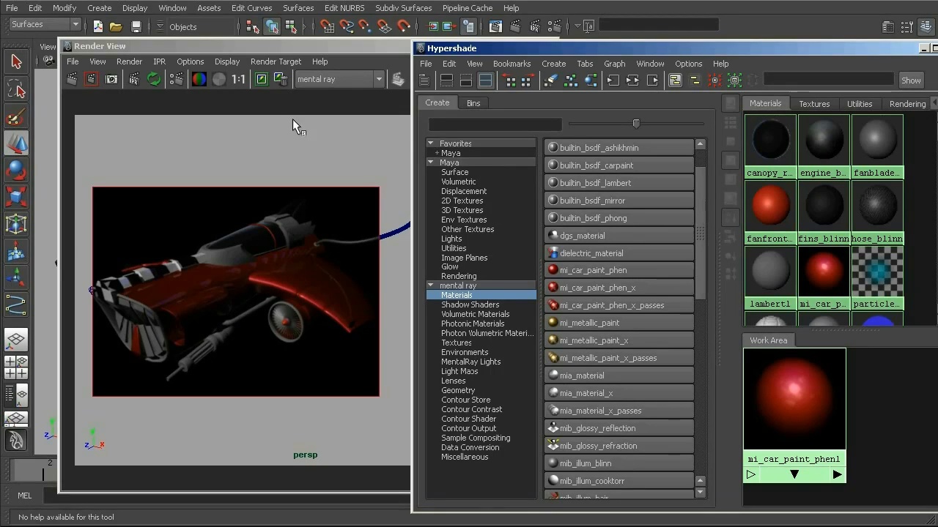
pyautogui.moveTo(308, 46); pyautogui.dragTo(643, 40)
pyautogui.keyDown('alt'); pyautogui.moveTo(168, 314); pyautogui.dragTo(350, 314, button='right'); pyautogui.keyUp('alt')
pyautogui.keyDown('alt'); pyautogui.moveTo(321, 277); pyautogui.dragTo(294, 341, button='middle'); pyautogui.keyUp('alt')
pyautogui.keyDown('alt'); pyautogui.moveTo(295, 342); pyautogui.dragTo(335, 356); pyautogui.keyUp('alt')
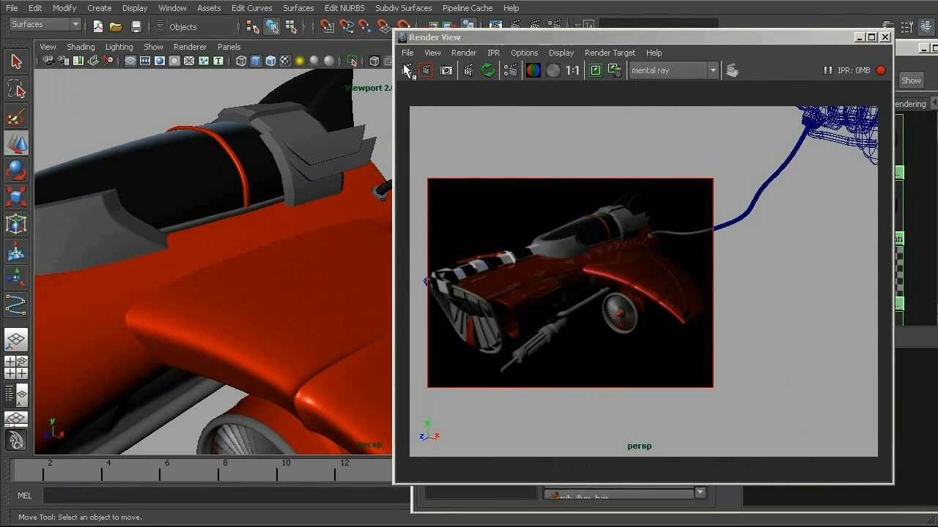
pyautogui.click(488, 70)
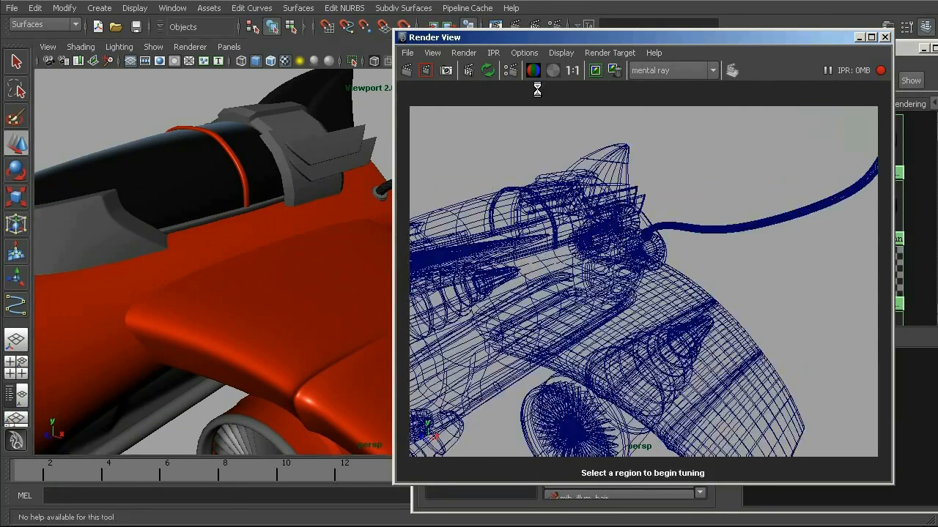
pyautogui.moveTo(616, 40); pyautogui.dragTo(271, 5)
pyautogui.moveTo(144, 214); pyautogui.dragTo(378, 384)
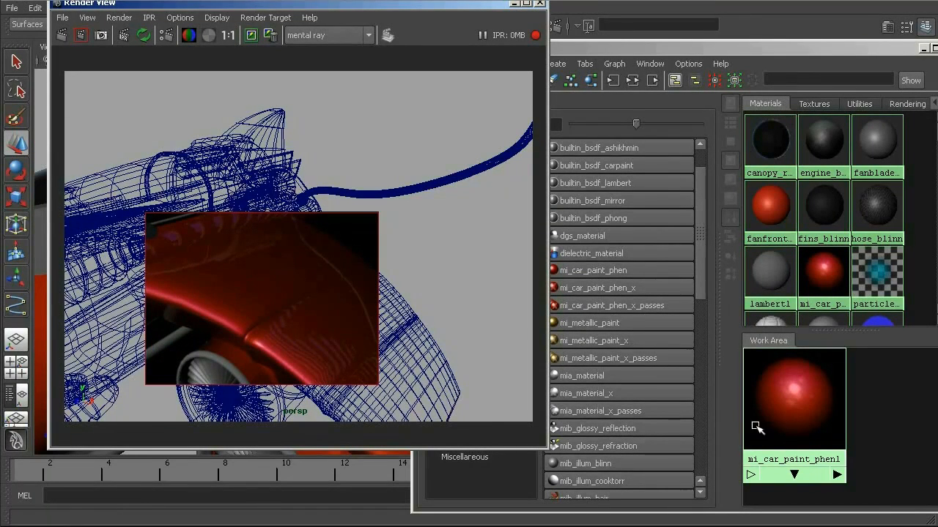
# Step: Open the mi_car_paint_phen1 attributes and review the diffuse, specular, flake and reflection parameters
pyautogui.doubleClick(782, 407)
pyautogui.moveTo(321, 87); pyautogui.dragTo(647, 51)
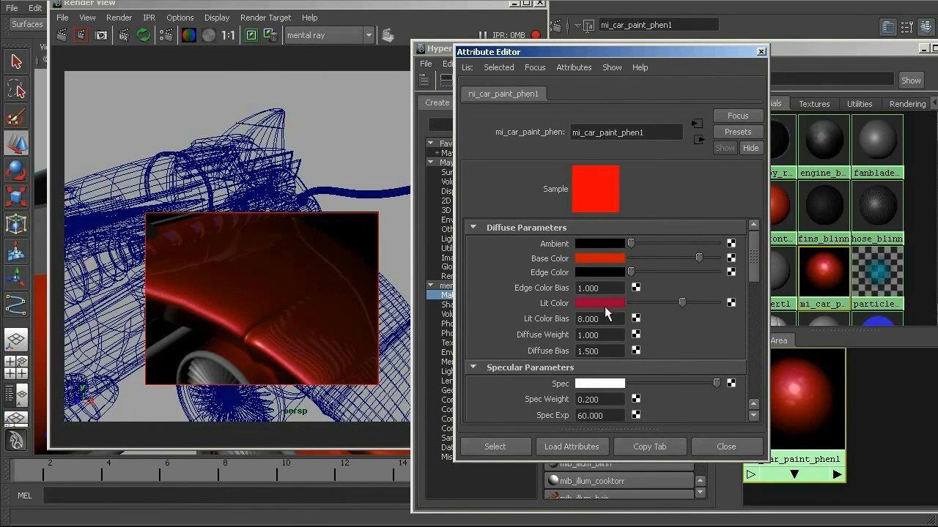
pyautogui.moveTo(749, 271); pyautogui.dragTo(759, 306)
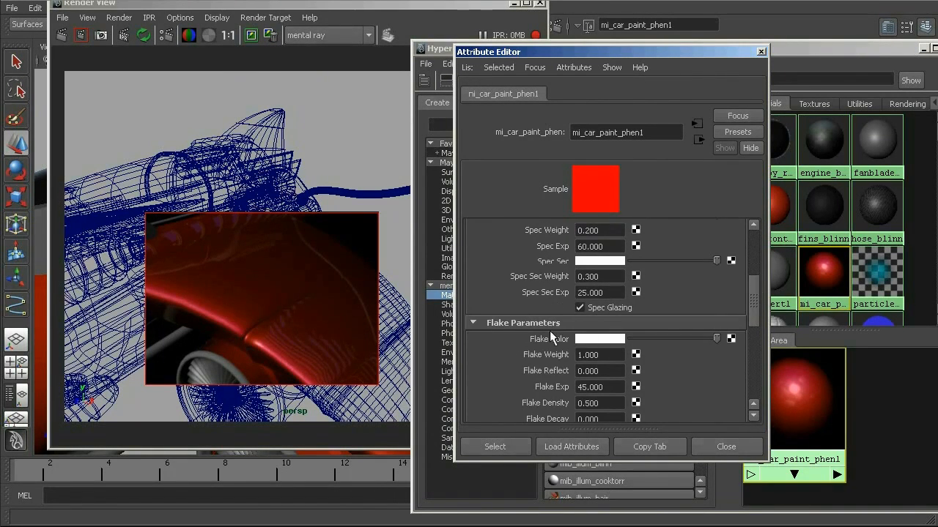
pyautogui.moveTo(754, 305); pyautogui.dragTo(753, 347)
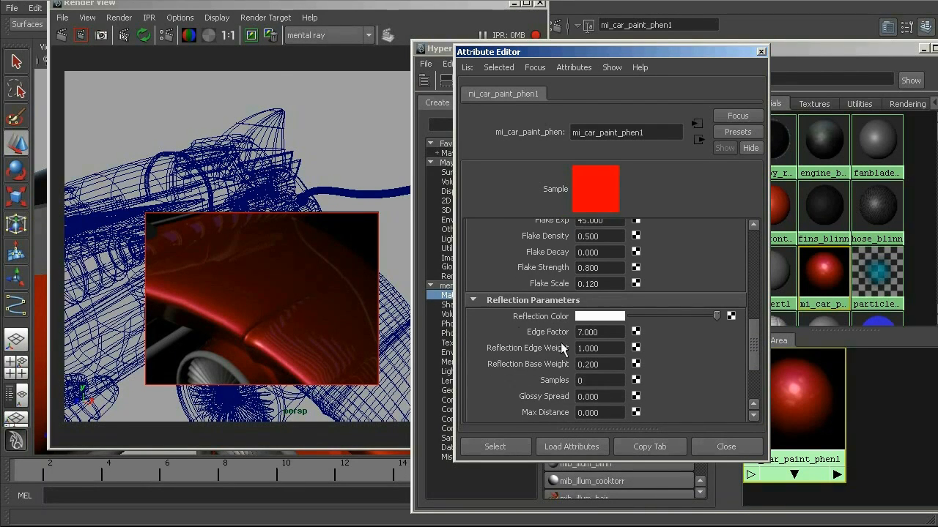
pyautogui.moveTo(753, 352); pyautogui.dragTo(770, 259)
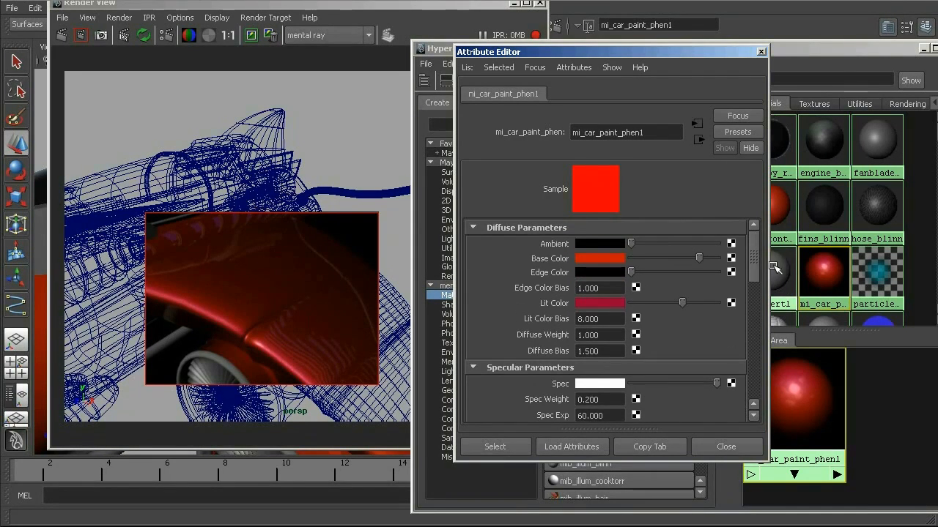
# Step: Place the material attributes beside the render and set Lit Color to green, RGB 39, 153, 0
pyautogui.moveTo(663, 54); pyautogui.dragTo(805, 93)
pyautogui.moveTo(818, 47); pyautogui.dragTo(719, 56)
pyautogui.moveTo(604, 58); pyautogui.dragTo(484, 38)
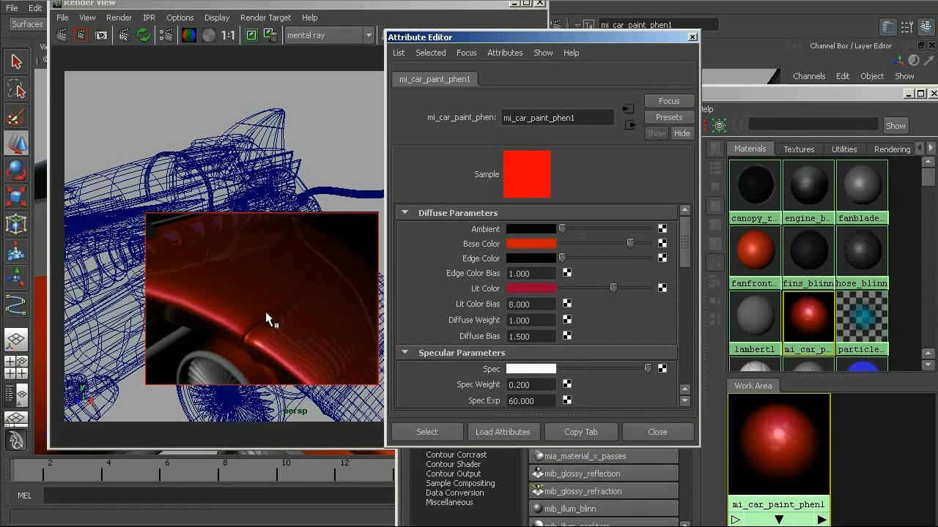
pyautogui.click(537, 290)
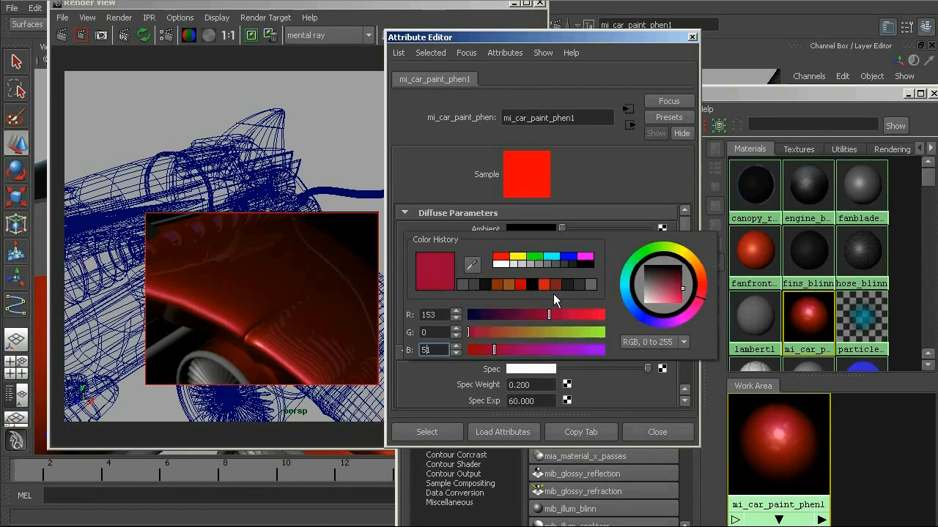
pyautogui.moveTo(685, 264); pyautogui.dragTo(657, 247)
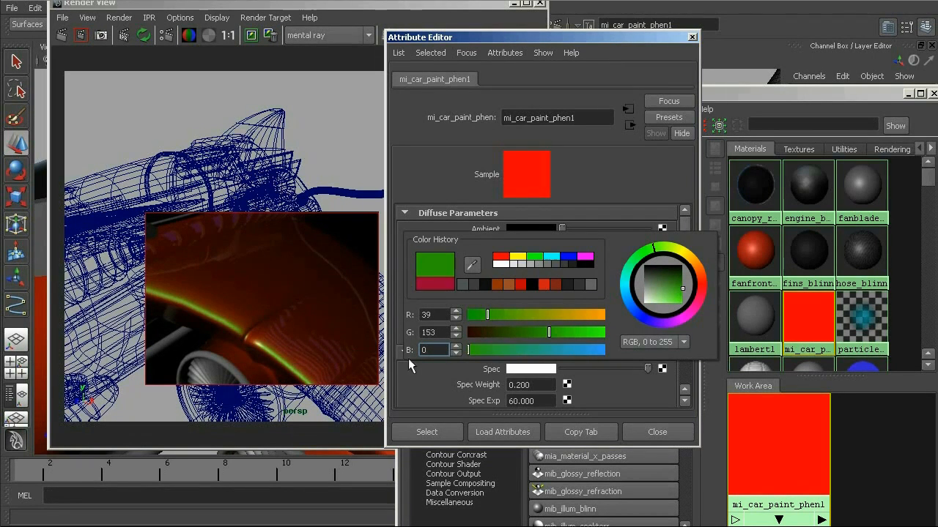
# Step: Enlarge the IPR region to cover more of the wing and the engine fan, and return to the material attributes
pyautogui.click(270, 309)
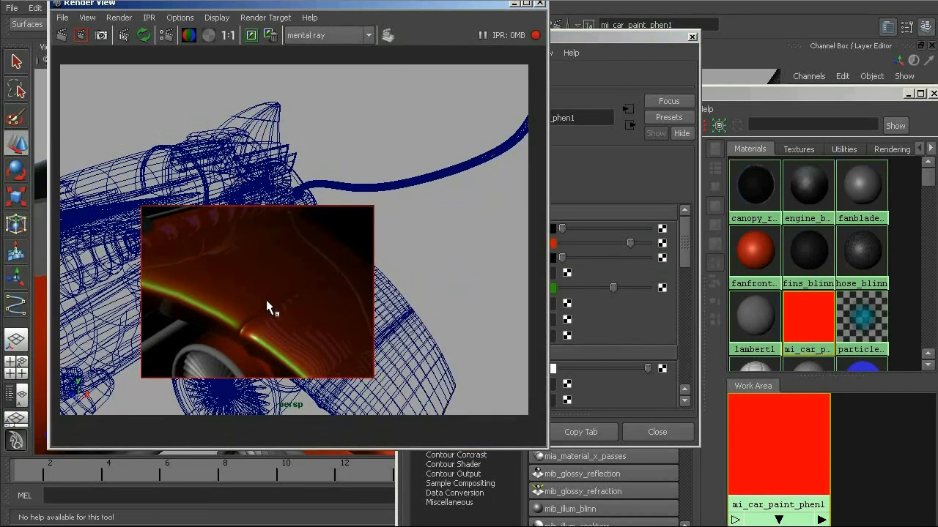
pyautogui.moveTo(294, 362); pyautogui.dragTo(444, 415)
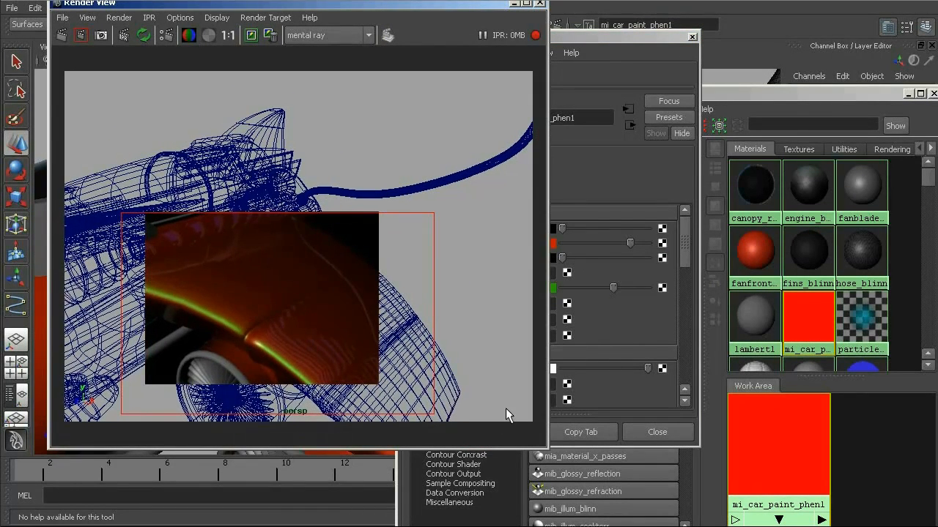
pyautogui.click(554, 285)
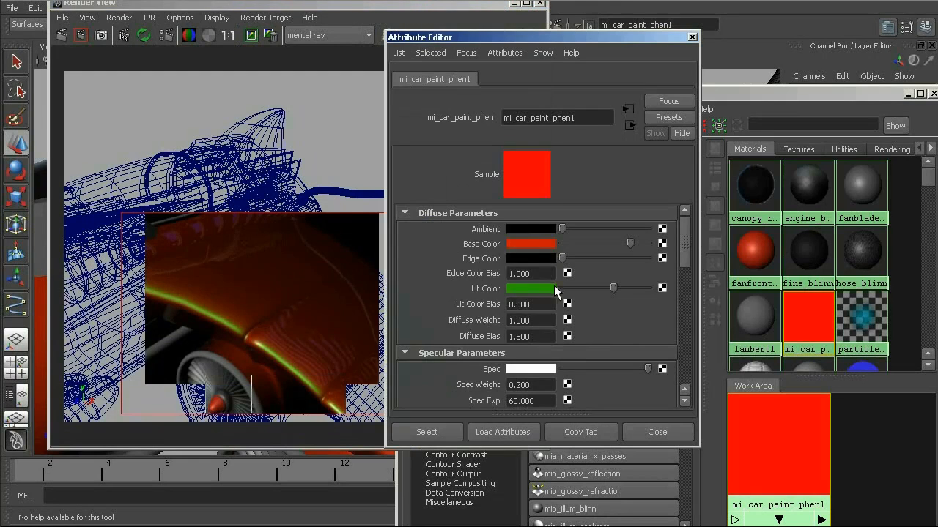
# Step: Set the material's Lit Color to pink, RGB 200, 27, 114
pyautogui.click(553, 284)
pyautogui.moveTo(691, 271); pyautogui.dragTo(698, 296)
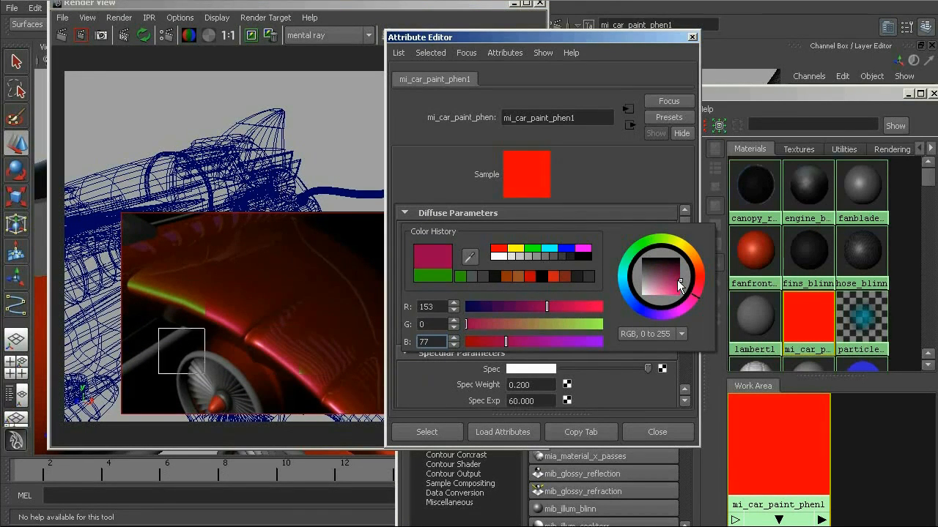
pyautogui.moveTo(675, 284); pyautogui.dragTo(674, 287)
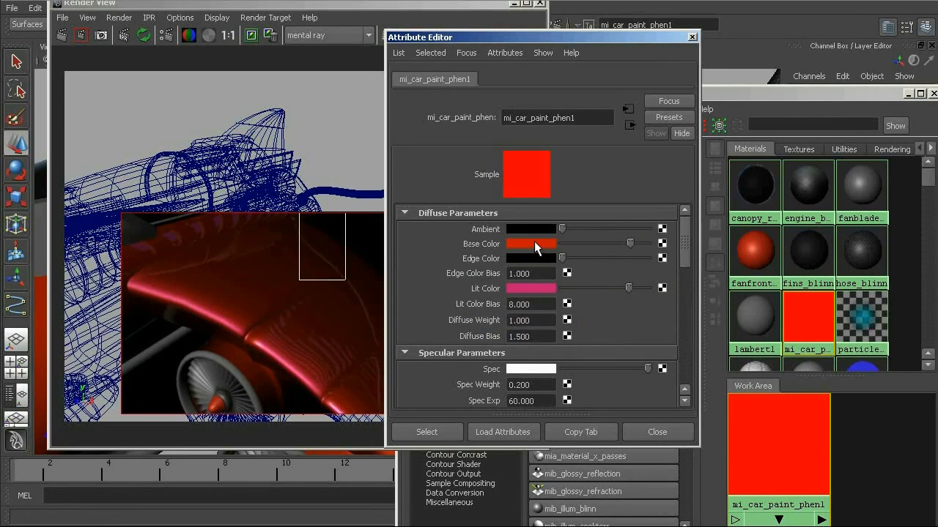
# Step: Set the material's Base Color to a slightly softer red, RGB 208, 29, 16
pyautogui.click(534, 244)
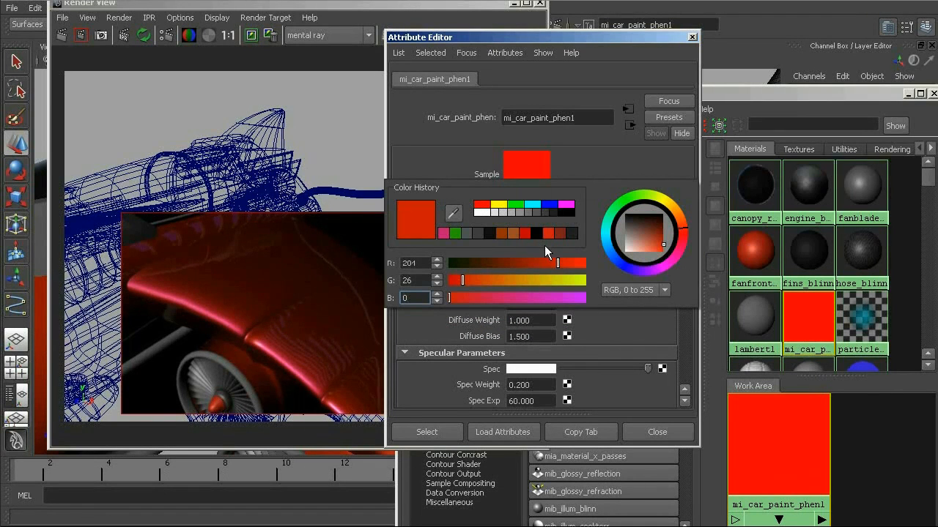
pyautogui.moveTo(426, 265); pyautogui.dragTo(396, 263)
pyautogui.write('208')
pyautogui.press('Return')
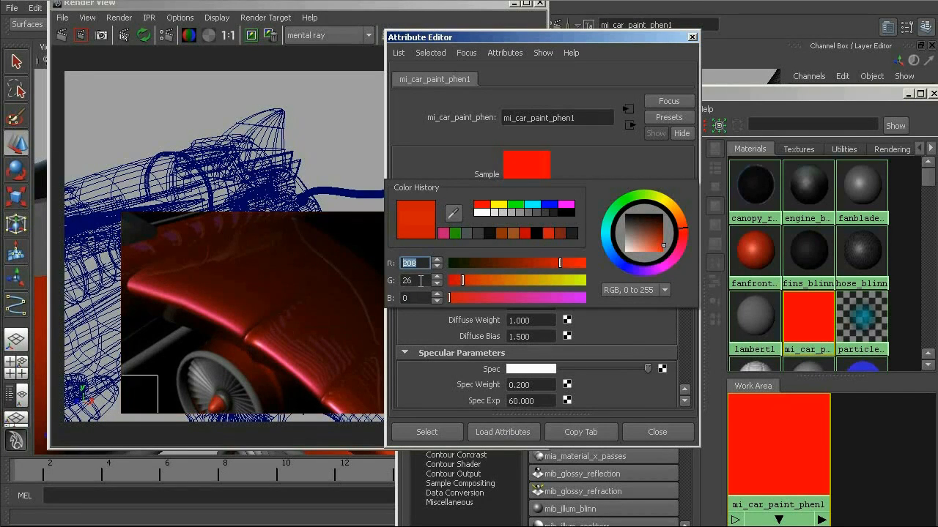
pyautogui.click(423, 281)
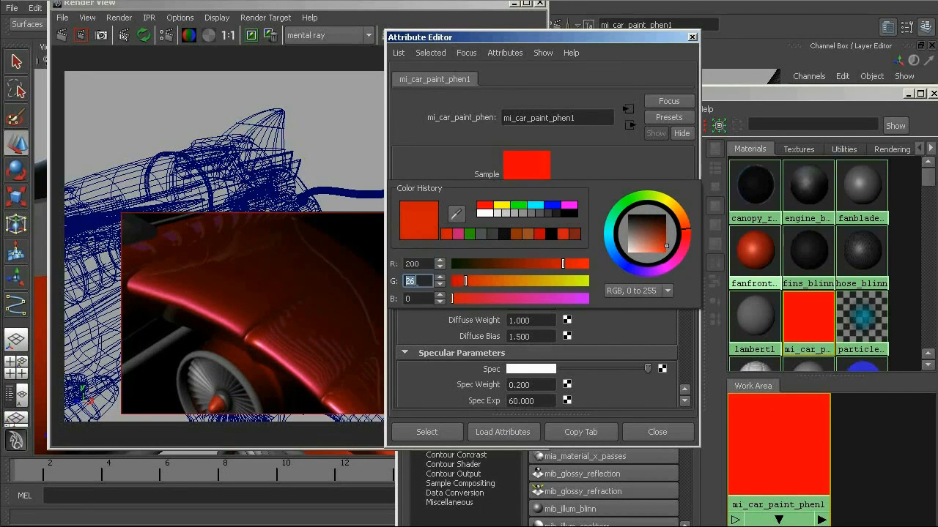
pyautogui.click(402, 299)
pyautogui.write('16')
pyautogui.press('Return')
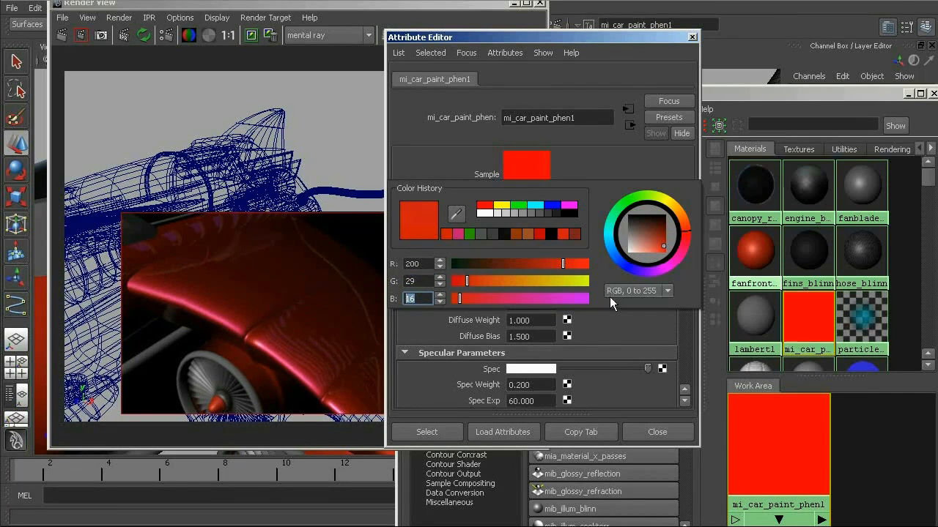
pyautogui.click(426, 279)
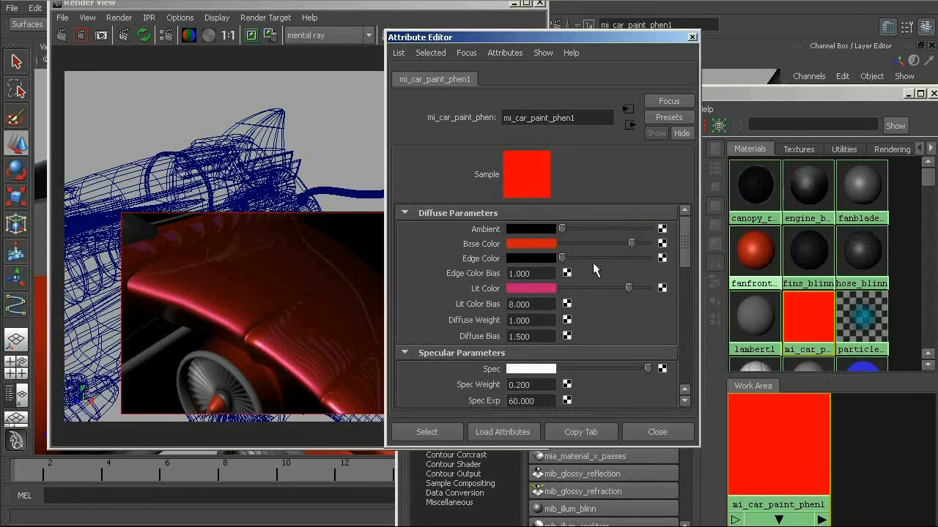
# Step: Lower the red component of Lit Color to 168
pyautogui.click(543, 289)
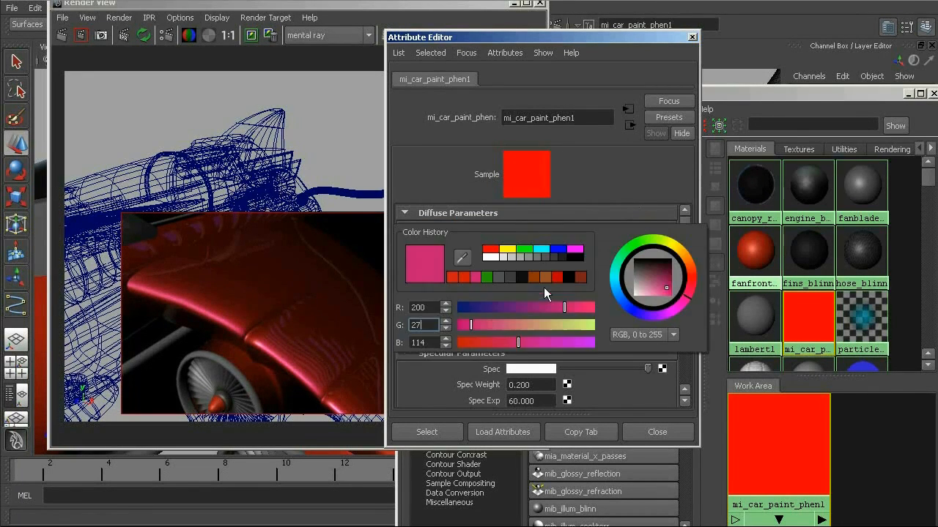
pyautogui.click(445, 311)
pyautogui.click(446, 311)
pyautogui.click(446, 311)
pyautogui.click(445, 311)
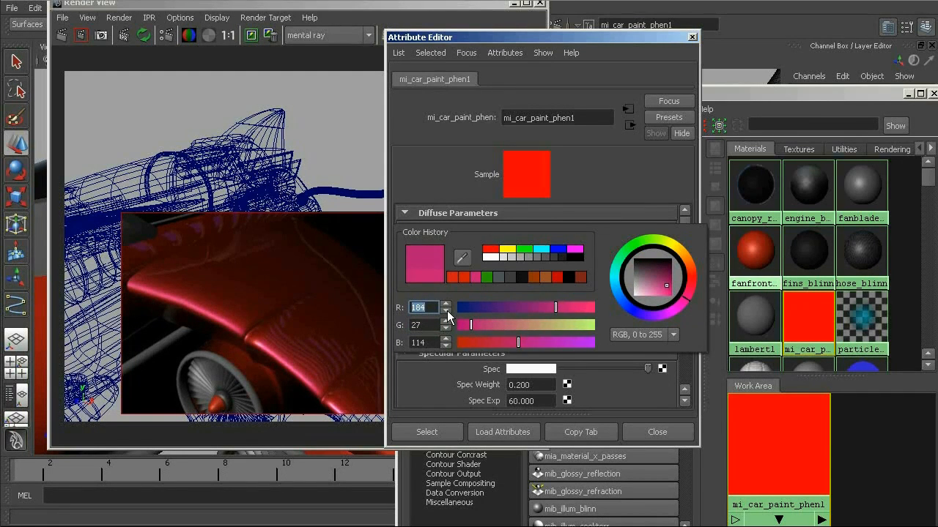
pyautogui.click(446, 311)
pyautogui.click(446, 311)
pyautogui.click(446, 312)
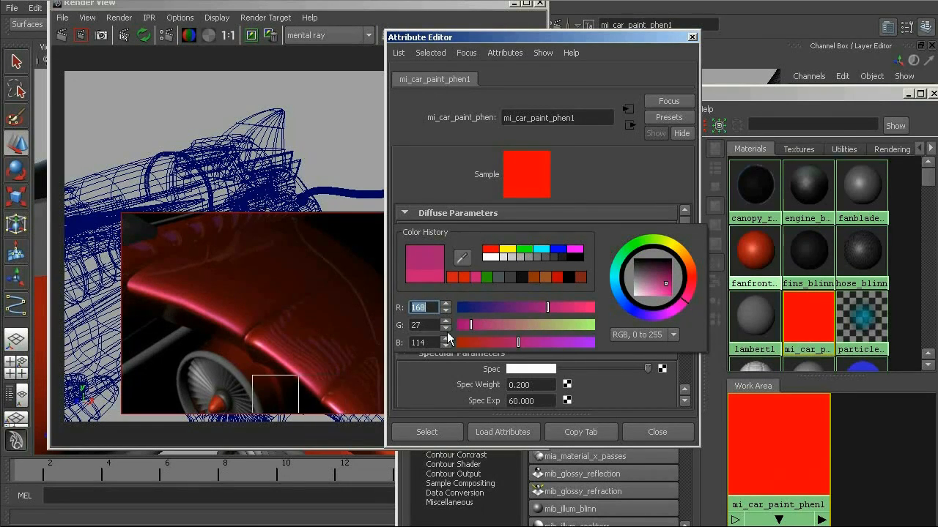
# Step: Set the green component of Lit Color to 0 and the blue component to 56
pyautogui.press('Tab')
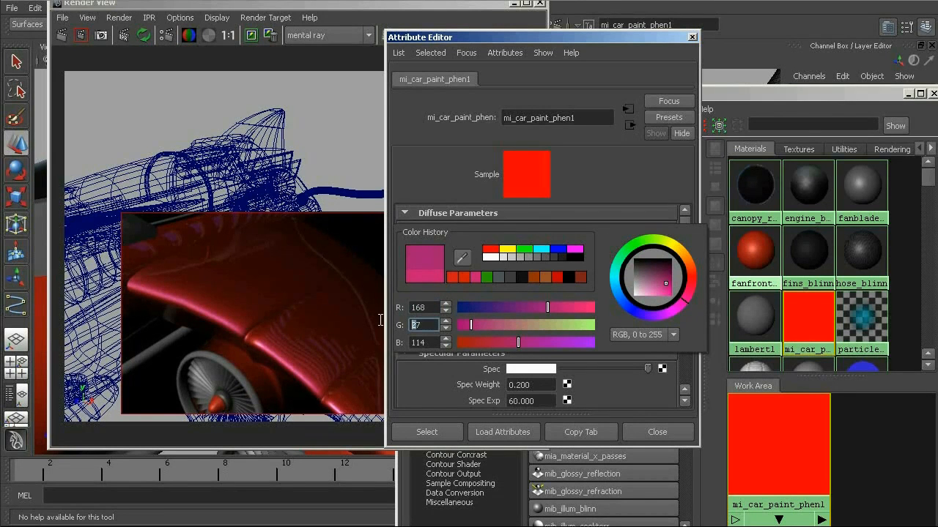
pyautogui.write('0')
pyautogui.press('Return')
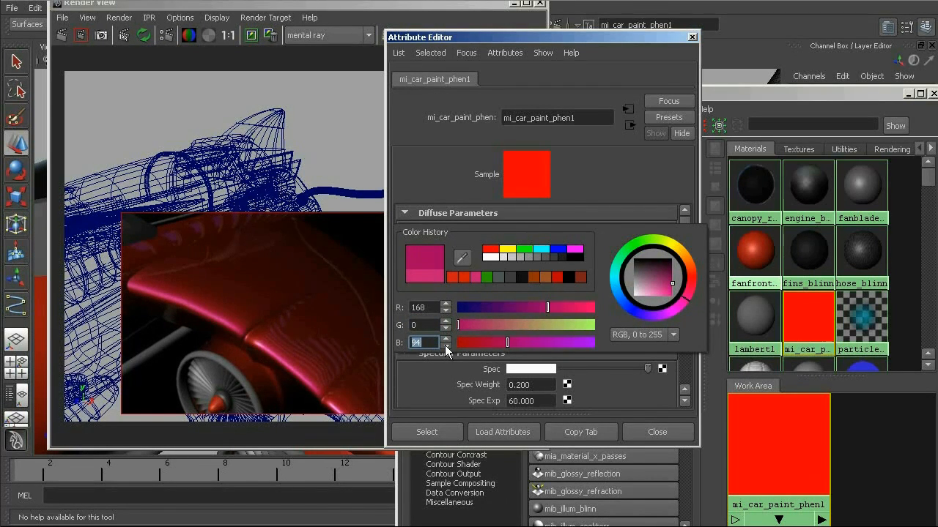
pyautogui.press('BackSpace')
pyautogui.write('56')
pyautogui.press('Return')
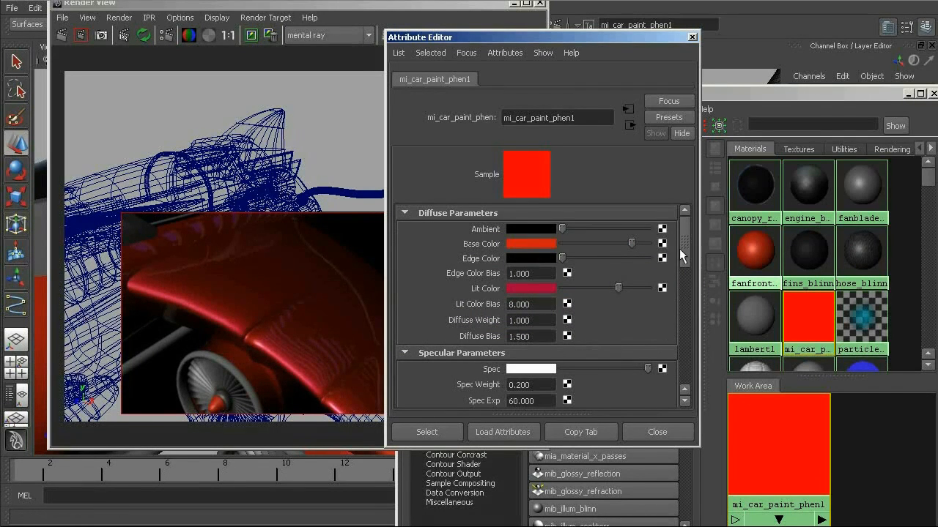
# Step: Try a Flake Scale of 0.5 in the car paint's flake parameters
pyautogui.scroll(-2, 687, 251)
pyautogui.moveTo(687, 251); pyautogui.dragTo(690, 302)
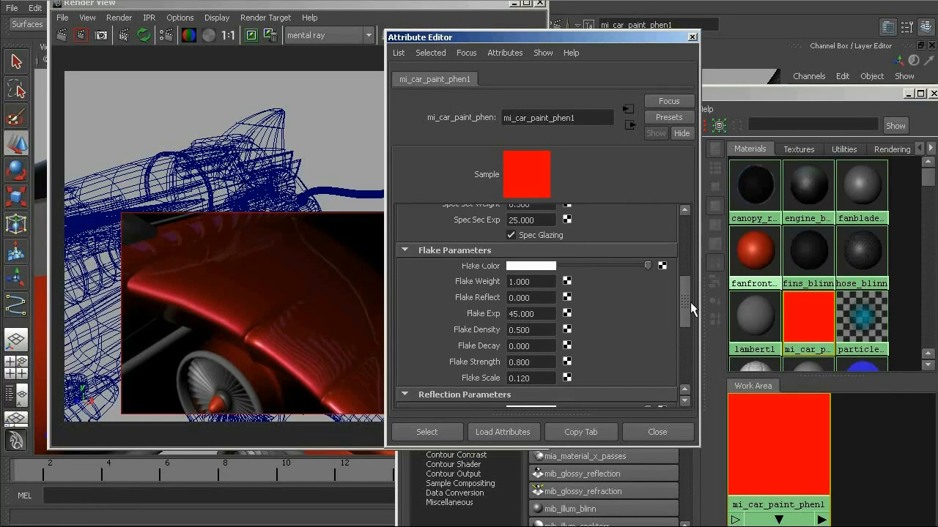
pyautogui.click(526, 330)
pyautogui.click(539, 378)
pyautogui.write('.')
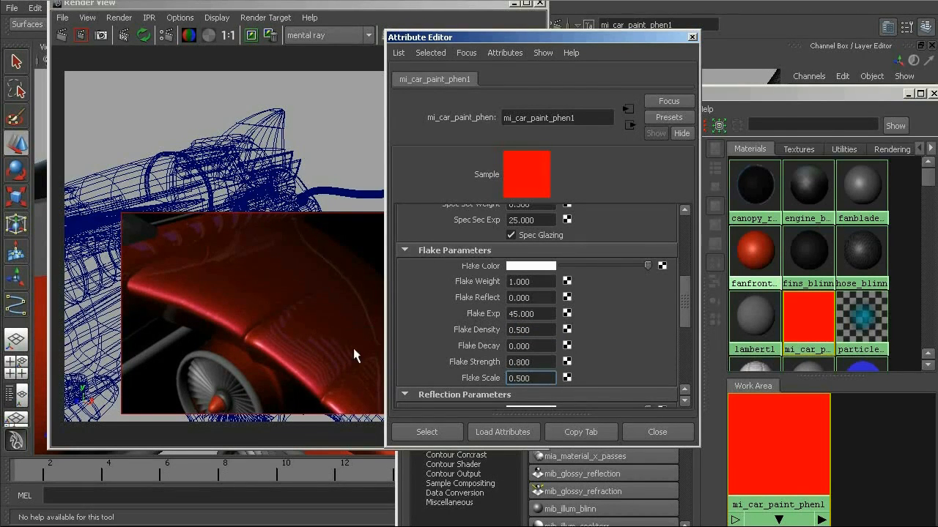
# Step: Set Flake Scale to 0.15 and Flake Density to 0.7
pyautogui.doubleClick(513, 378)
pyautogui.write('.15')
pyautogui.doubleClick(507, 360)
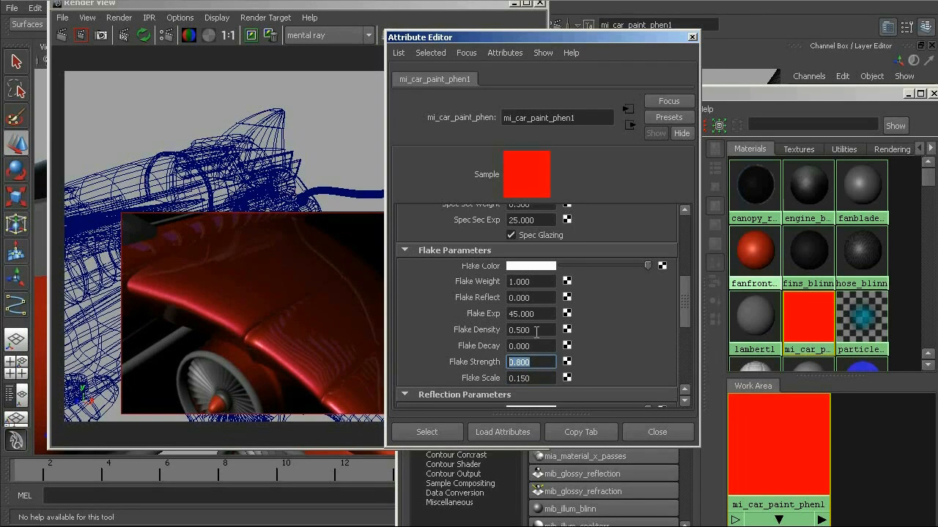
pyautogui.doubleClick(514, 330)
pyautogui.write('.7')
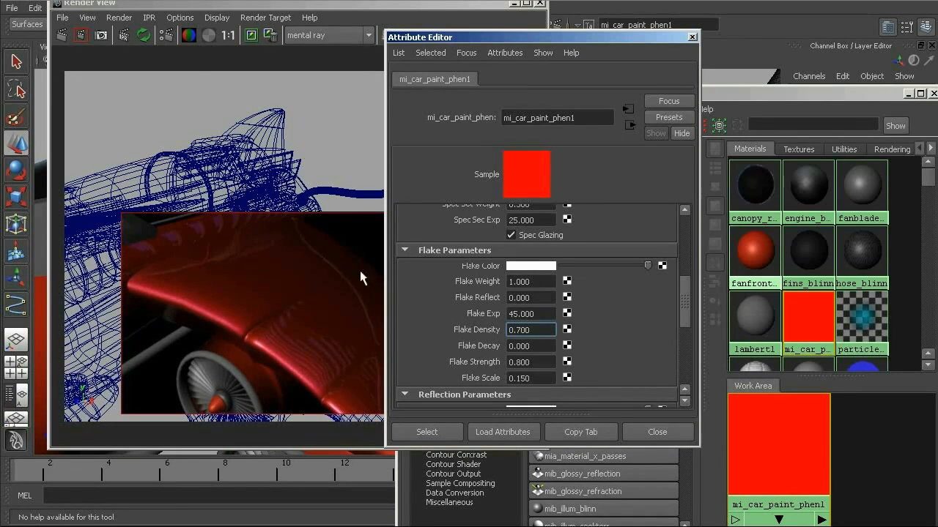
# Step: Try a Spec Weight of 0.8 in the car paint's specular parameters
pyautogui.scroll(3, 684, 295)
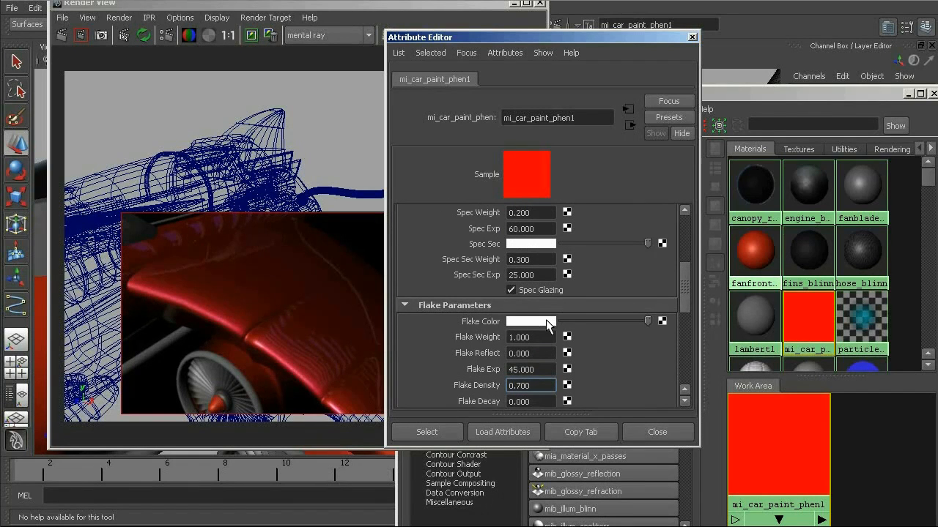
pyautogui.scroll(4, 687, 270)
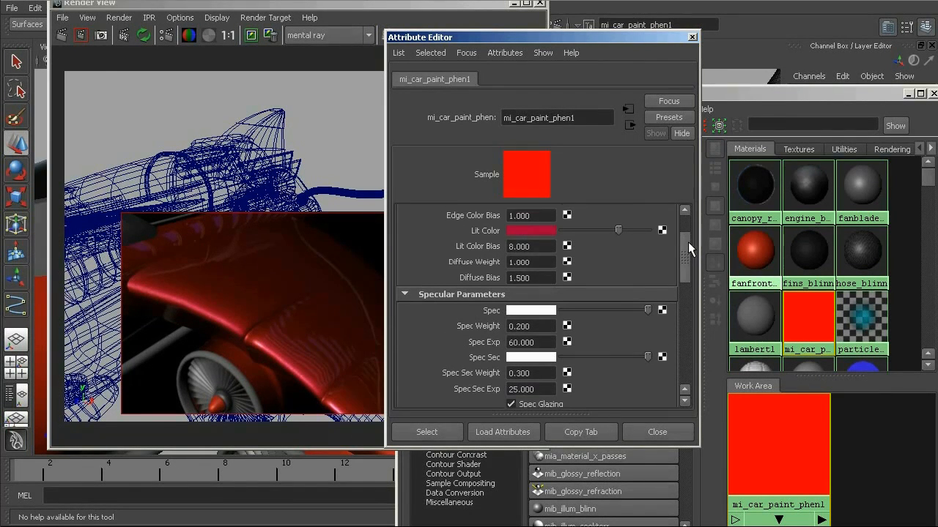
pyautogui.moveTo(543, 289); pyautogui.dragTo(487, 281)
pyautogui.write('.8')
pyautogui.press('Return')
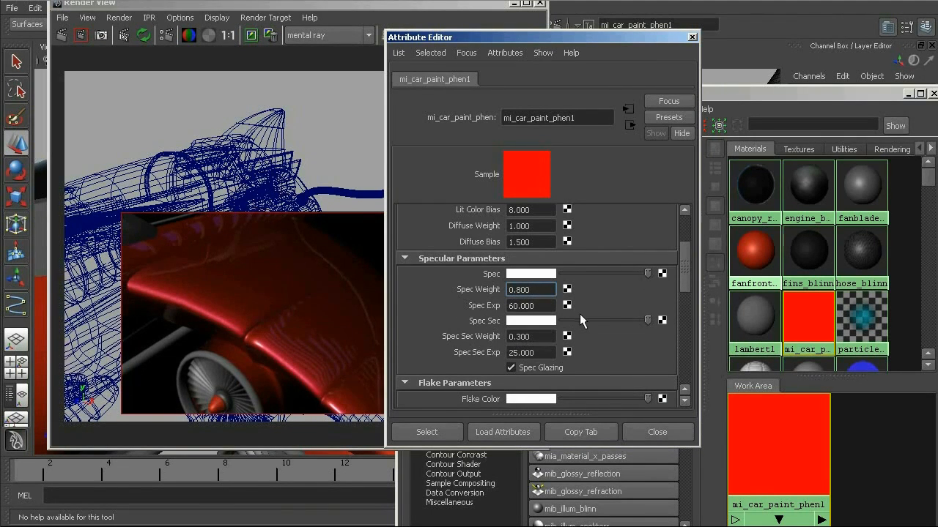
# Step: Return Spec Weight to 0.2 and darken the Spec color to a mid grey
pyautogui.moveTo(545, 289); pyautogui.dragTo(493, 284)
pyautogui.write('.2')
pyautogui.press('Return')
pyautogui.click(610, 274)
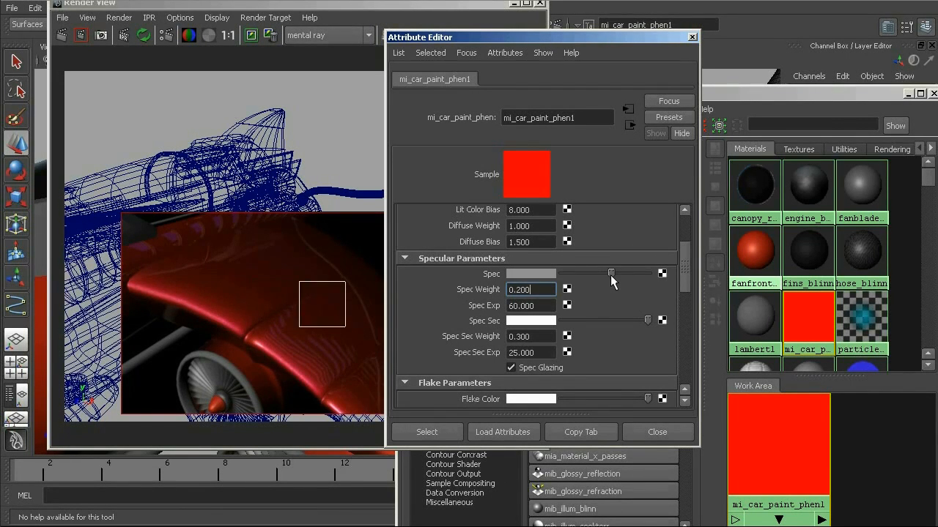
# Step: Frame more of the ship in the perspective view and redo the IPR render with a region covering the ship
pyautogui.click(240, 301)
pyautogui.keyDown('alt'); pyautogui.moveTo(241, 301); pyautogui.dragTo(141, 282, button='right'); pyautogui.keyUp('alt')
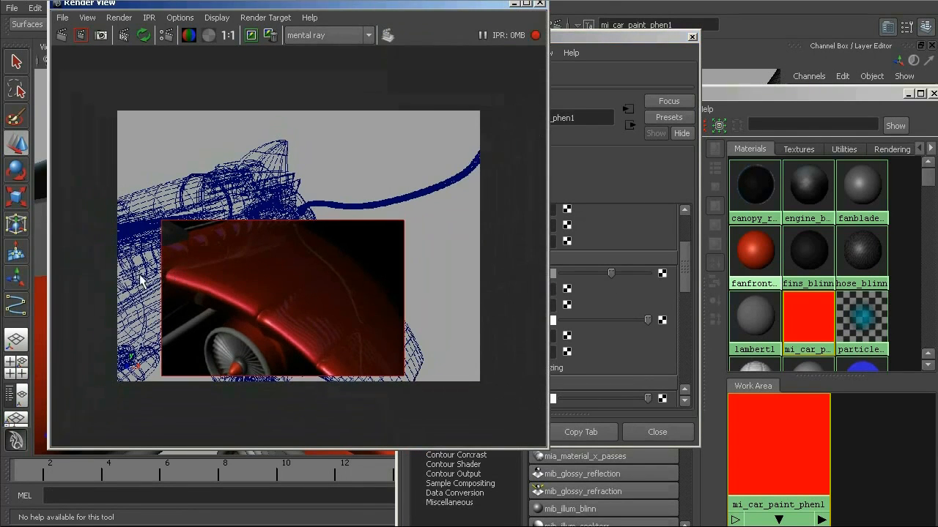
pyautogui.moveTo(417, 4); pyautogui.dragTo(655, 37)
pyautogui.keyDown('alt'); pyautogui.moveTo(205, 322); pyautogui.dragTo(67, 274, button='right'); pyautogui.keyUp('alt')
pyautogui.keyDown('alt'); pyautogui.moveTo(67, 274); pyautogui.dragTo(169, 284); pyautogui.keyUp('alt')
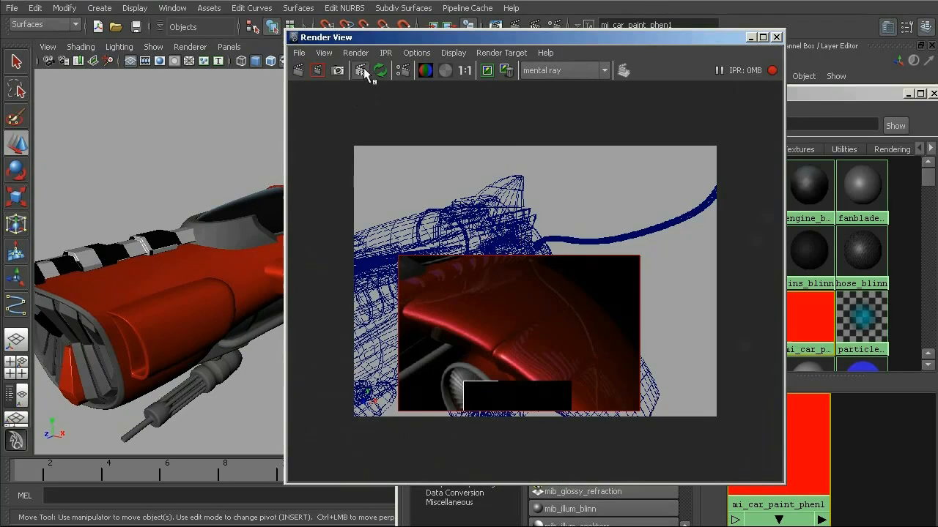
pyautogui.click(360, 69)
pyautogui.moveTo(607, 196); pyautogui.dragTo(301, 457)
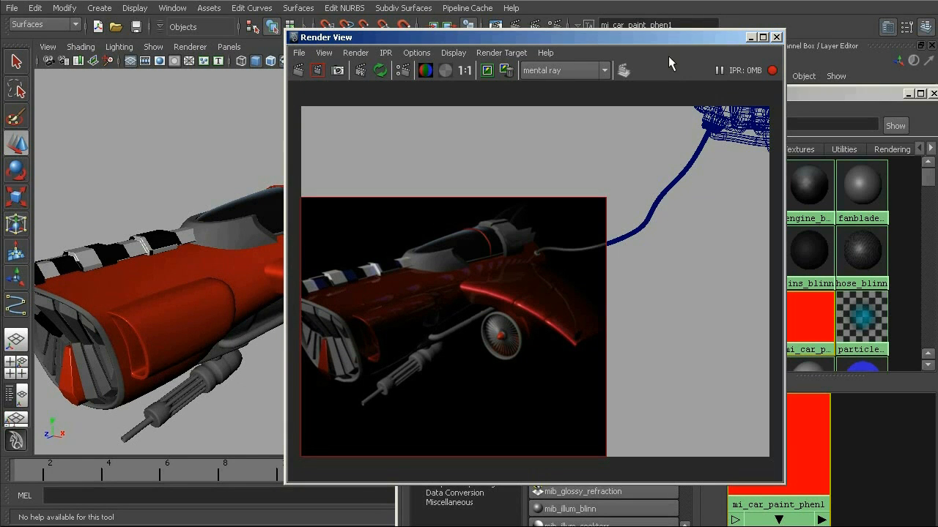
pyautogui.moveTo(670, 38); pyautogui.dragTo(643, 33)
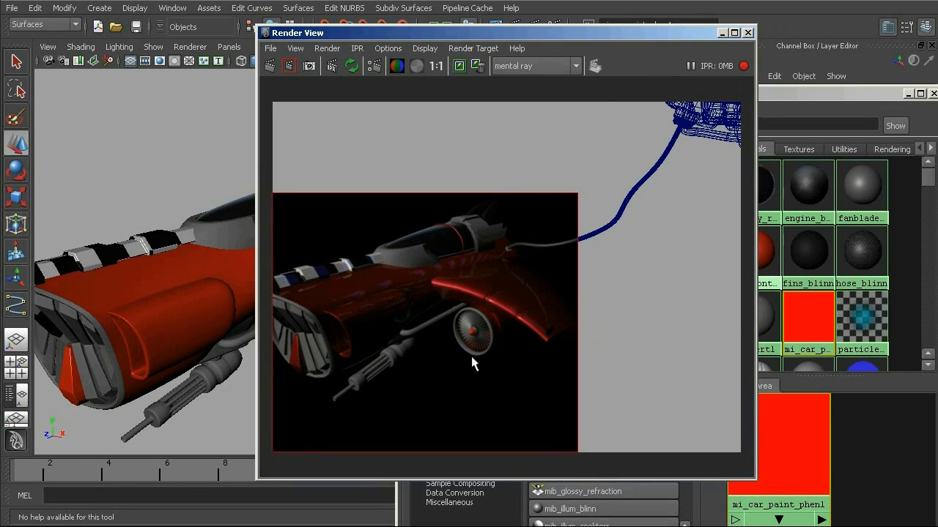
# Step: Set the perspective camera's environment Background Color to a light greyish blue and close its attributes
pyautogui.click(48, 46)
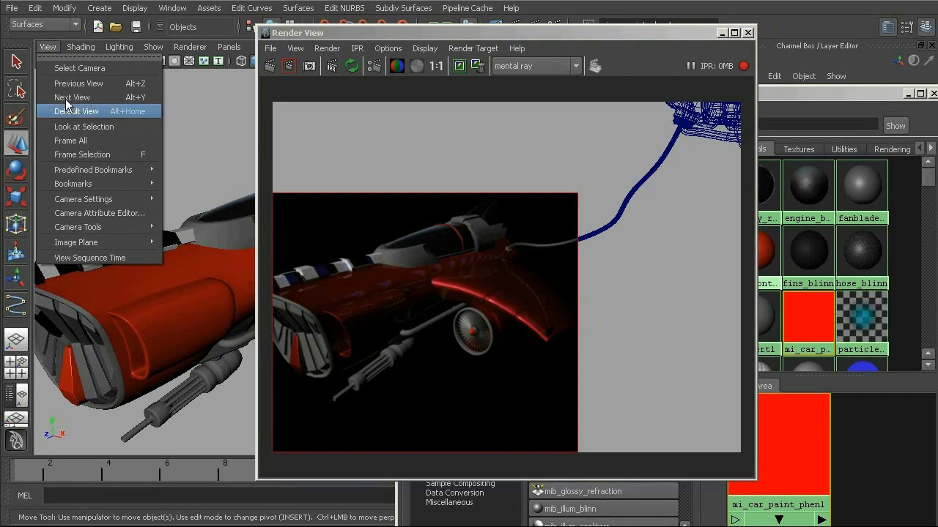
pyautogui.click(103, 213)
pyautogui.moveTo(686, 244); pyautogui.dragTo(693, 349)
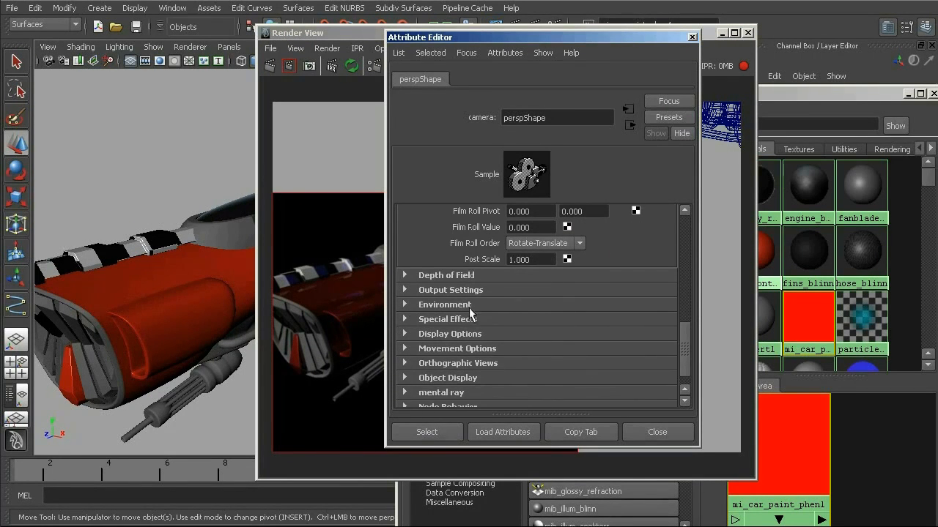
pyautogui.click(471, 305)
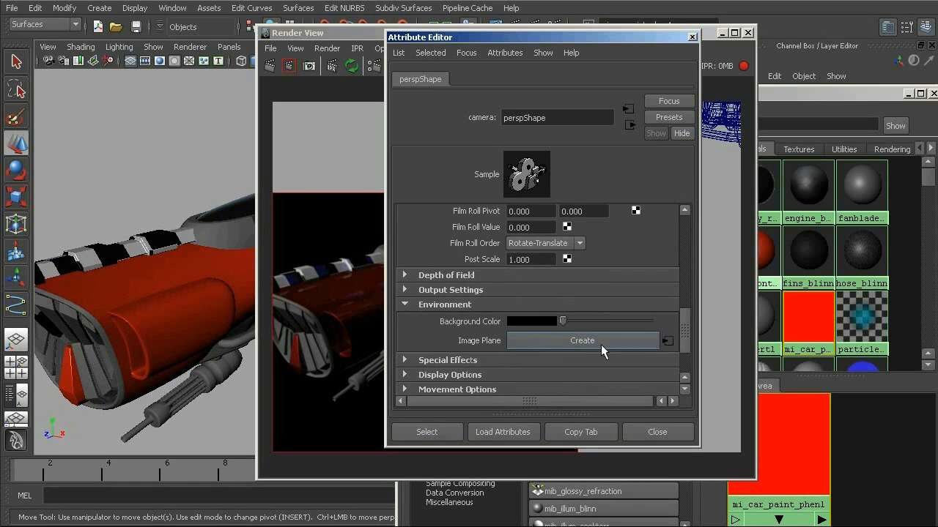
pyautogui.click(532, 321)
pyautogui.moveTo(648, 349)
pyautogui.mouseDown()
pyautogui.moveTo(631, 334)
pyautogui.moveTo(651, 309)
pyautogui.moveTo(651, 324)
pyautogui.mouseUp()
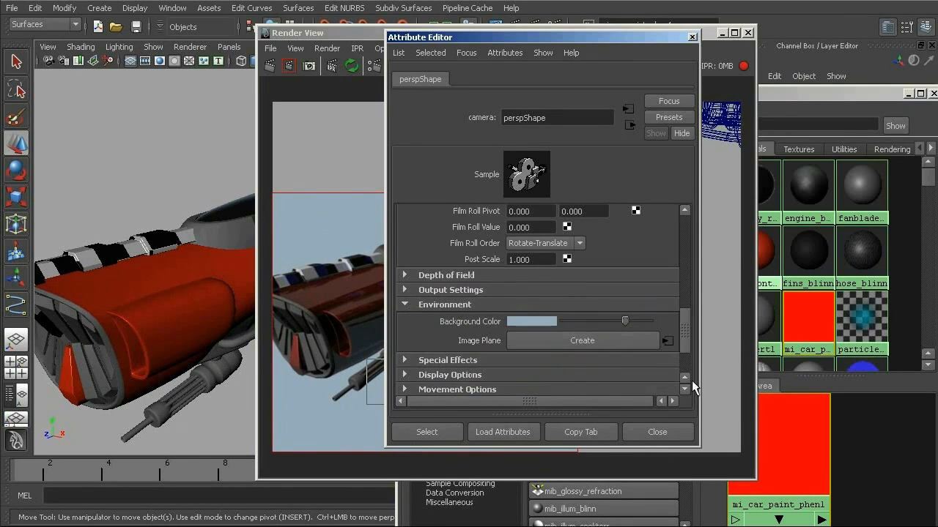
pyautogui.click(659, 433)
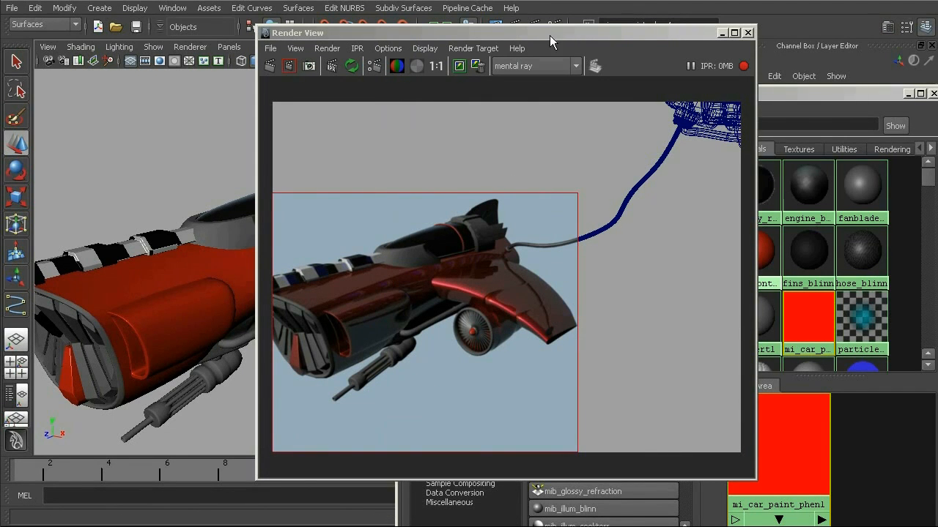
# Step: Move the Render View off the viewport, frame the entire ship and redraw the IPR region around it
pyautogui.moveTo(549, 33); pyautogui.dragTo(759, 41)
pyautogui.keyDown('alt'); pyautogui.moveTo(279, 260); pyautogui.dragTo(252, 250, button='right'); pyautogui.keyUp('alt')
pyautogui.keyDown('alt'); pyautogui.moveTo(252, 250); pyautogui.dragTo(282, 247, button='middle'); pyautogui.keyUp('alt')
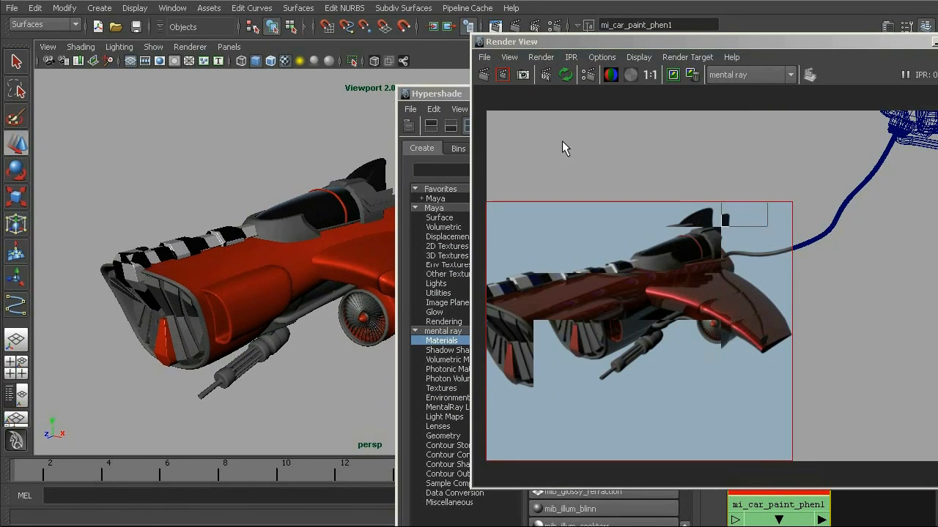
pyautogui.moveTo(506, 185); pyautogui.dragTo(852, 422)
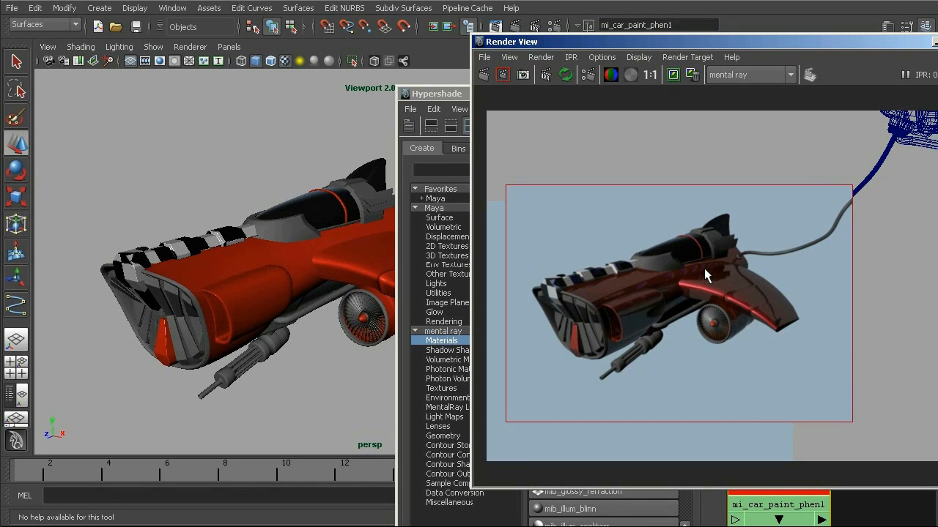
# Step: Inspect the engine fan and wing underside up close in the IPR render, and return to the Hypershade
pyautogui.keyDown('alt'); pyautogui.moveTo(220, 236); pyautogui.dragTo(345, 254, button='right'); pyautogui.keyUp('alt')
pyautogui.keyDown('alt'); pyautogui.moveTo(269, 252); pyautogui.dragTo(382, 257, button='middle'); pyautogui.keyUp('alt')
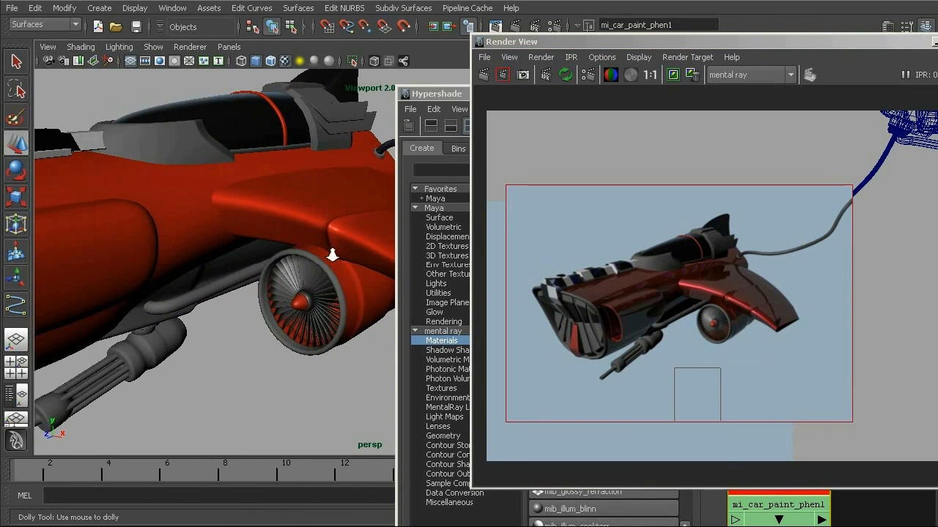
pyautogui.keyDown('alt'); pyautogui.moveTo(333, 255); pyautogui.dragTo(383, 258, button='right'); pyautogui.keyUp('alt')
pyautogui.keyDown('alt'); pyautogui.moveTo(290, 286); pyautogui.dragTo(264, 253, button='middle'); pyautogui.keyUp('alt')
pyautogui.keyDown('alt'); pyautogui.moveTo(265, 253); pyautogui.dragTo(283, 253); pyautogui.keyUp('alt')
pyautogui.keyDown('alt'); pyautogui.moveTo(283, 254); pyautogui.dragTo(301, 253, button='right'); pyautogui.keyUp('alt')
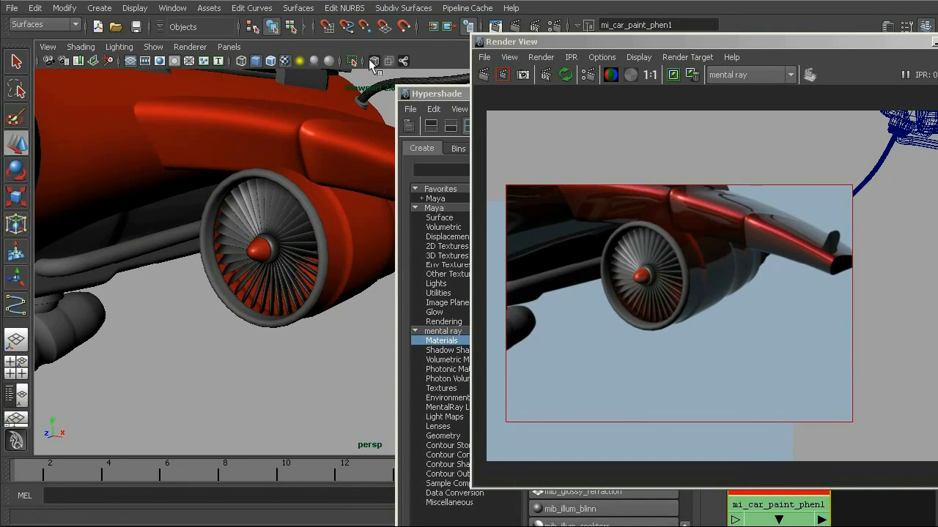
pyautogui.click(440, 93)
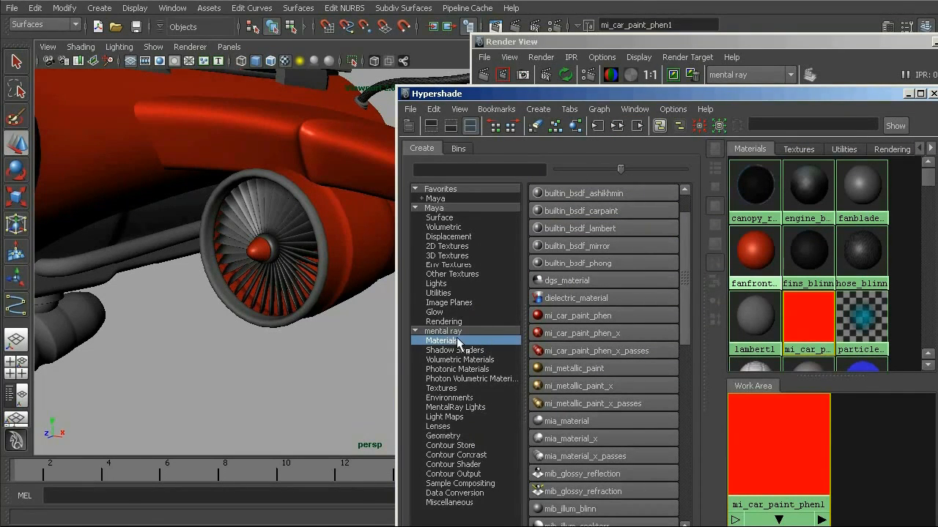
# Step: Create a mental ray dgs_material and assign it to the trim ring around the engine fan
pyautogui.click(565, 282)
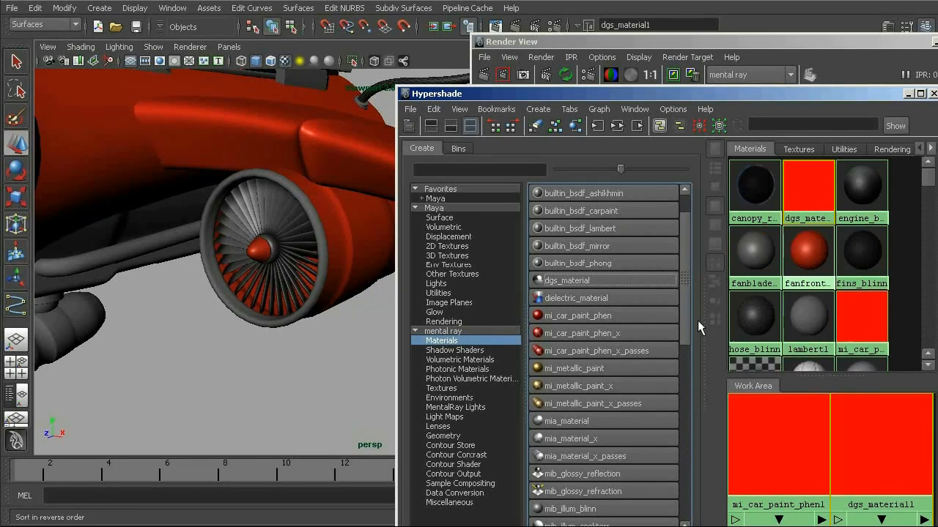
pyautogui.doubleClick(814, 185)
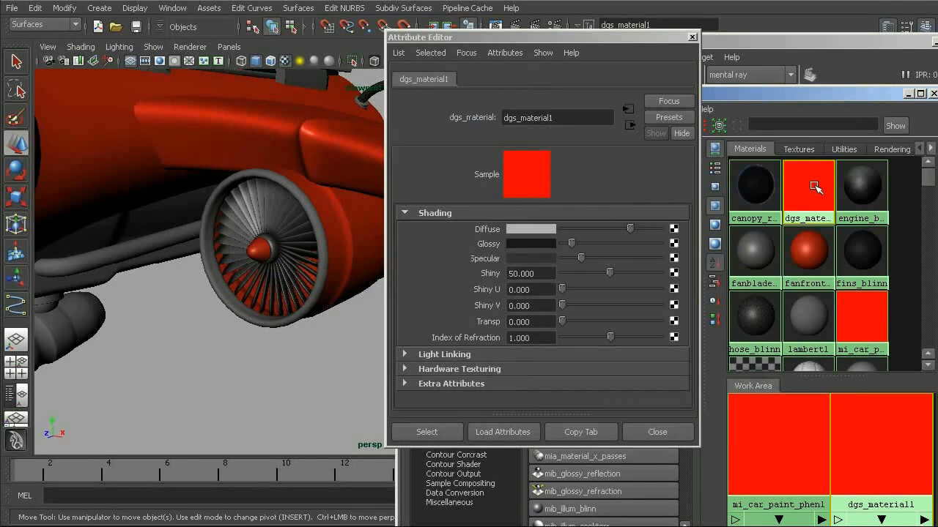
pyautogui.click(692, 37)
pyautogui.click(322, 261)
pyautogui.moveTo(808, 185); pyautogui.dragTo(804, 149, button='right')
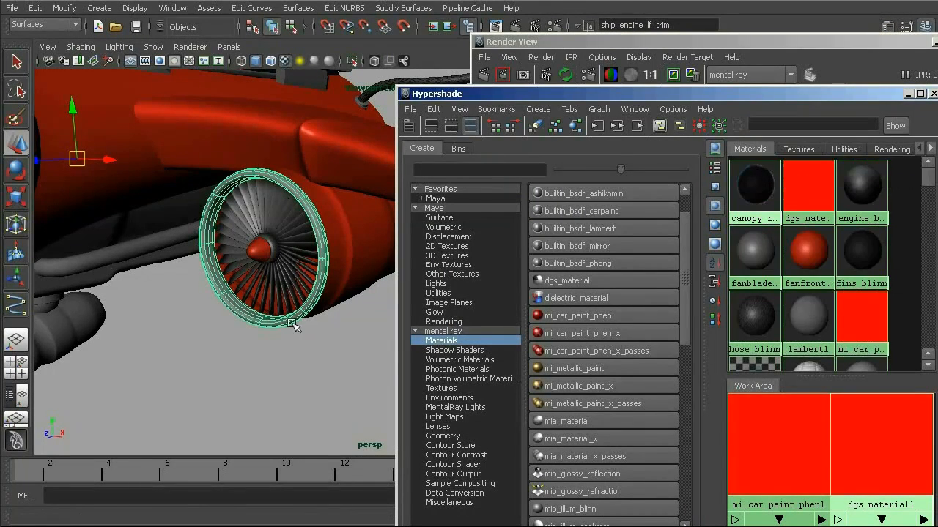
# Step: Frame the engine more closely, render the perspective view, and move the Render View clear of the material swatches
pyautogui.keyDown('alt'); pyautogui.moveTo(312, 250); pyautogui.dragTo(267, 294, button='middle'); pyautogui.keyUp('alt')
pyautogui.keyDown('alt'); pyautogui.moveTo(268, 294); pyautogui.dragTo(321, 284, button='right'); pyautogui.keyUp('alt')
pyautogui.keyDown('alt'); pyautogui.moveTo(321, 284); pyautogui.dragTo(331, 279, button='middle'); pyautogui.keyUp('alt')
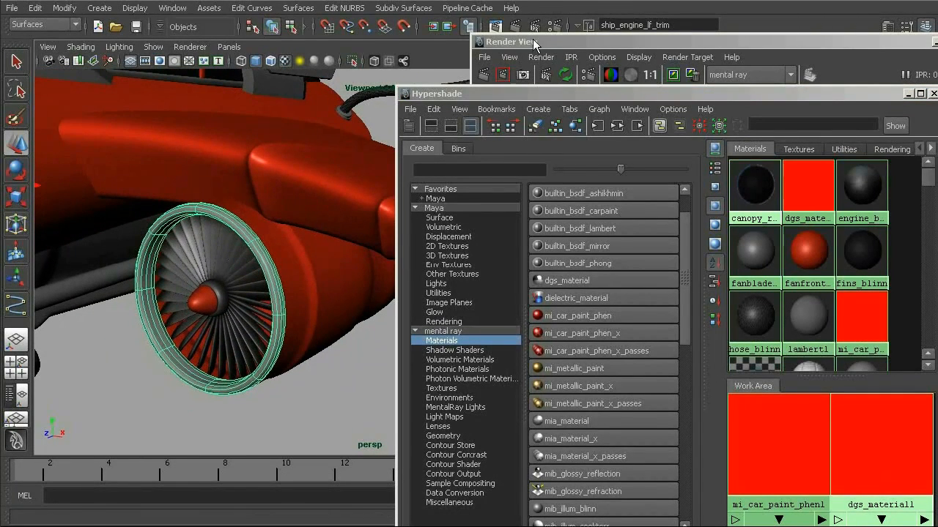
pyautogui.click(515, 26)
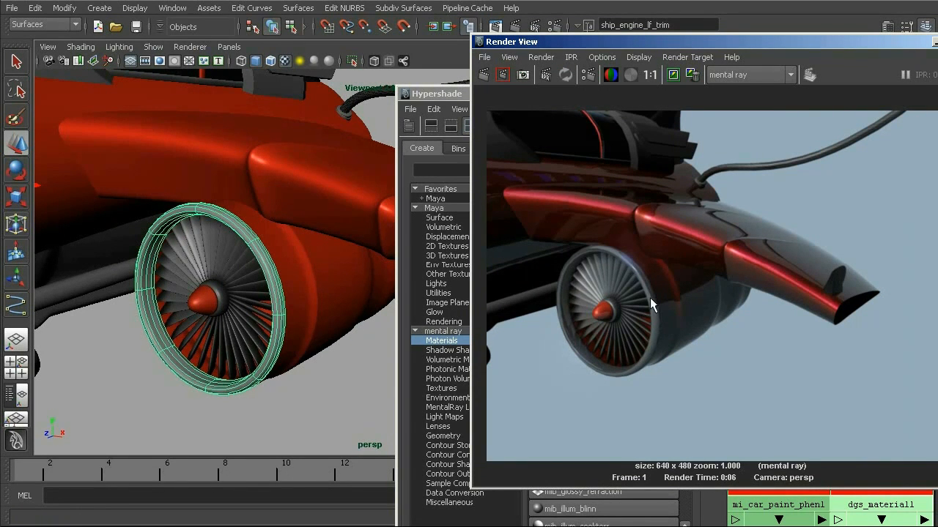
pyautogui.moveTo(691, 42); pyautogui.dragTo(323, 40)
# Step: Darken the dgs_material's Diffuse color, raise its Glossy value slightly, and close its attributes
pyautogui.doubleClick(809, 180)
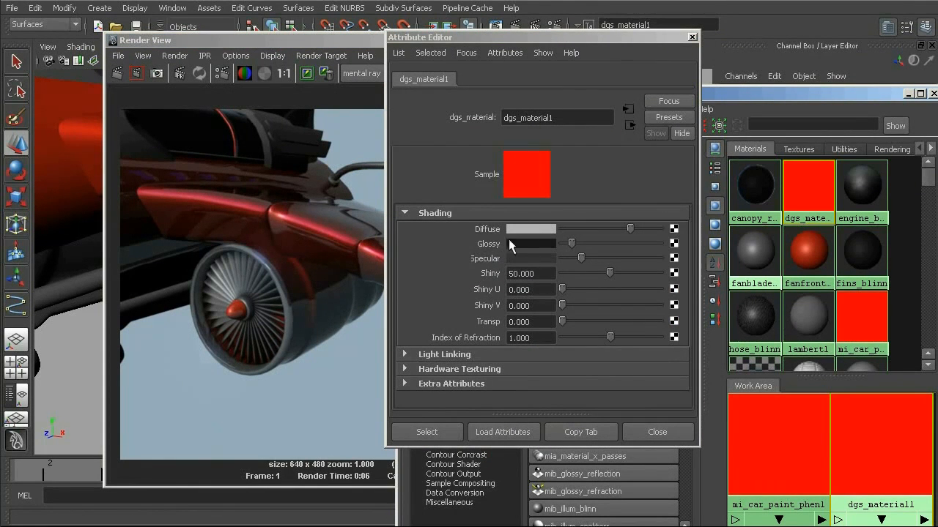
pyautogui.moveTo(630, 229); pyautogui.dragTo(620, 230)
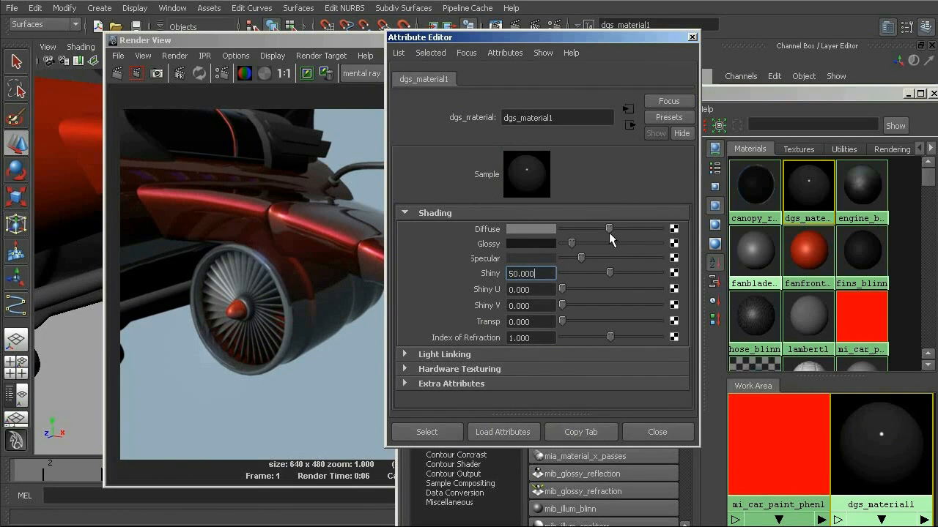
pyautogui.moveTo(572, 244); pyautogui.dragTo(580, 244)
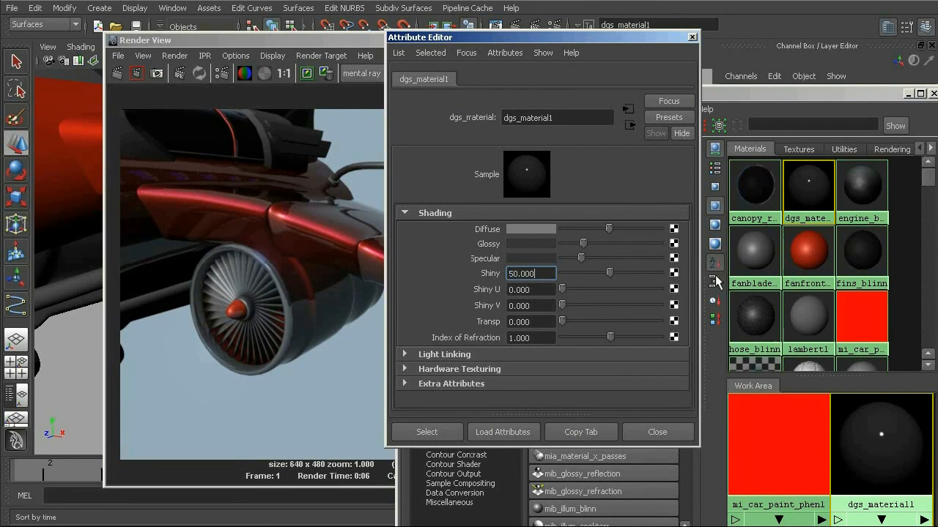
pyautogui.click(659, 431)
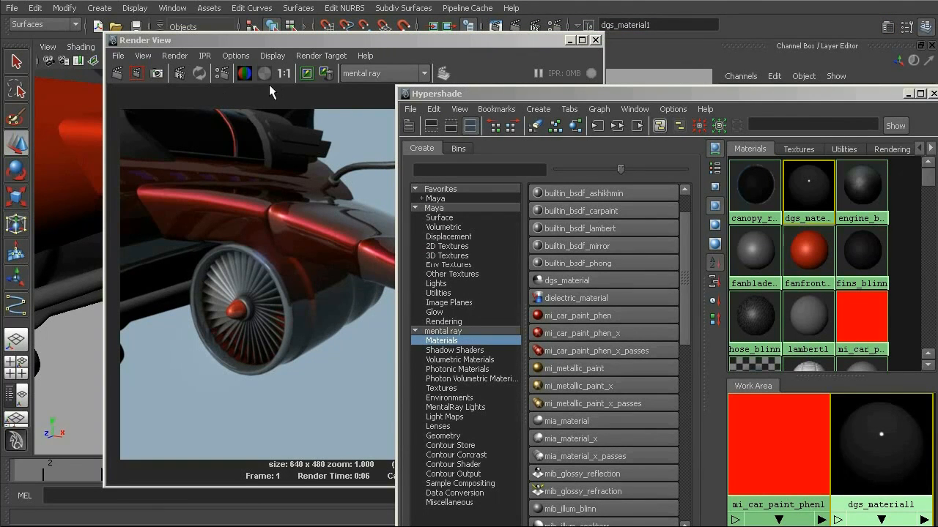
# Step: Render the engine view again to check the adjusted trim material, and close the Render View
pyautogui.click(373, 44)
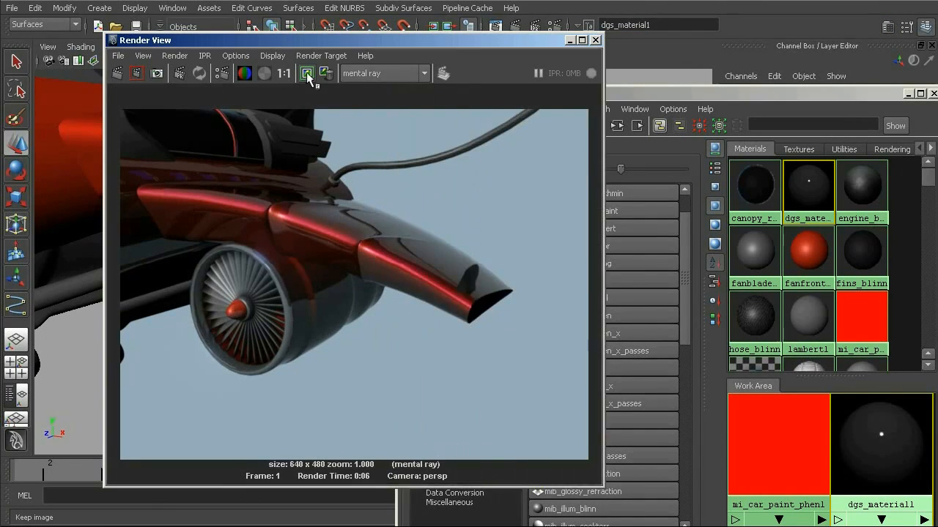
pyautogui.click(118, 73)
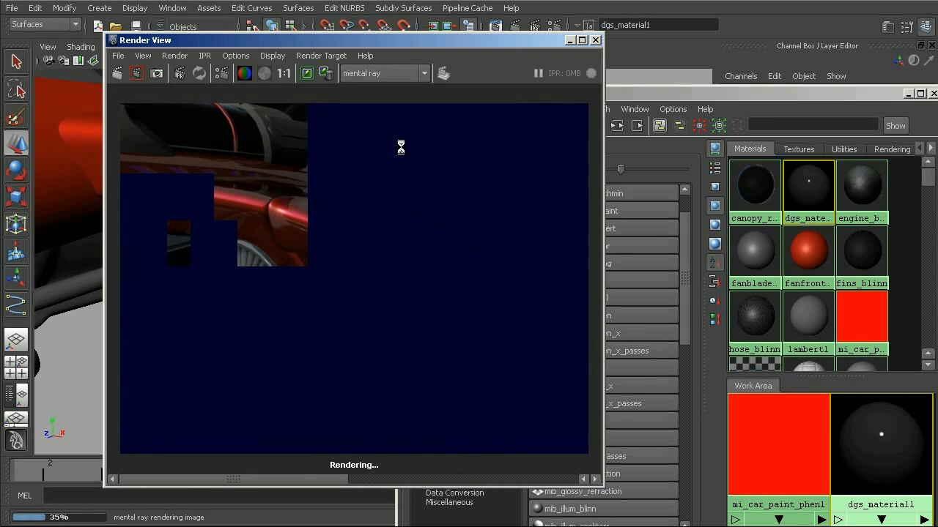
pyautogui.moveTo(322, 478); pyautogui.dragTo(395, 465)
pyautogui.moveTo(320, 479); pyautogui.dragTo(266, 474)
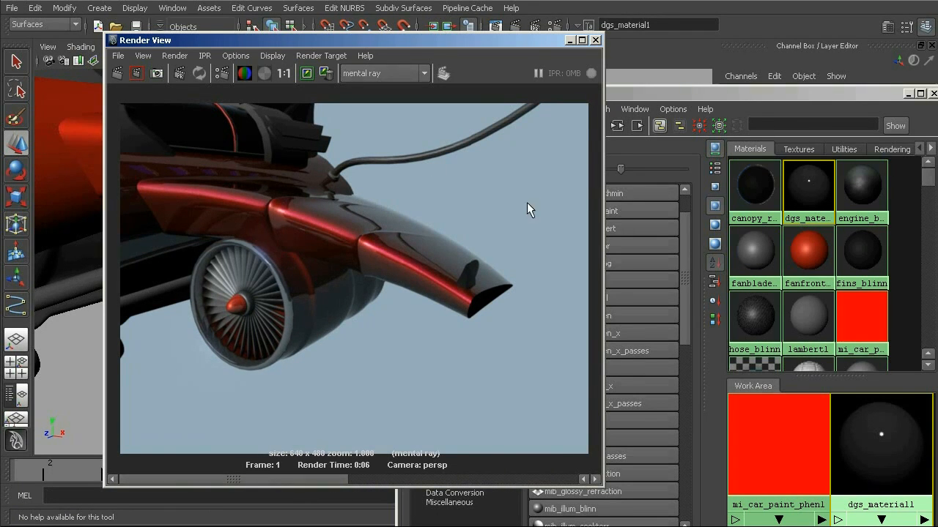
pyautogui.click(594, 41)
# Step: Assign the dgs_material to the grill slats at the front of the ship
pyautogui.keyDown('alt'); pyautogui.moveTo(261, 251); pyautogui.dragTo(219, 231); pyautogui.keyUp('alt')
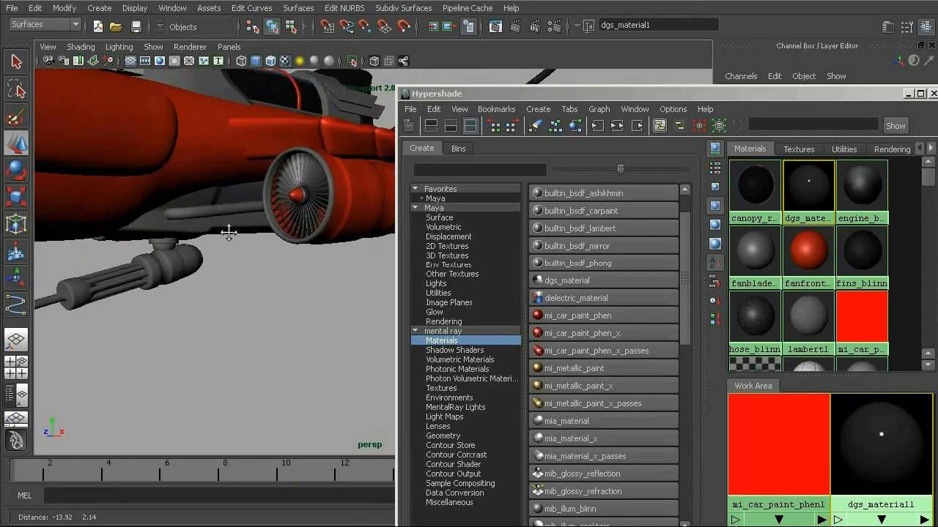
pyautogui.keyDown('alt'); pyautogui.moveTo(217, 233); pyautogui.dragTo(330, 246, button='middle'); pyautogui.keyUp('alt')
pyautogui.keyDown('alt'); pyautogui.moveTo(329, 247); pyautogui.dragTo(273, 264); pyautogui.keyUp('alt')
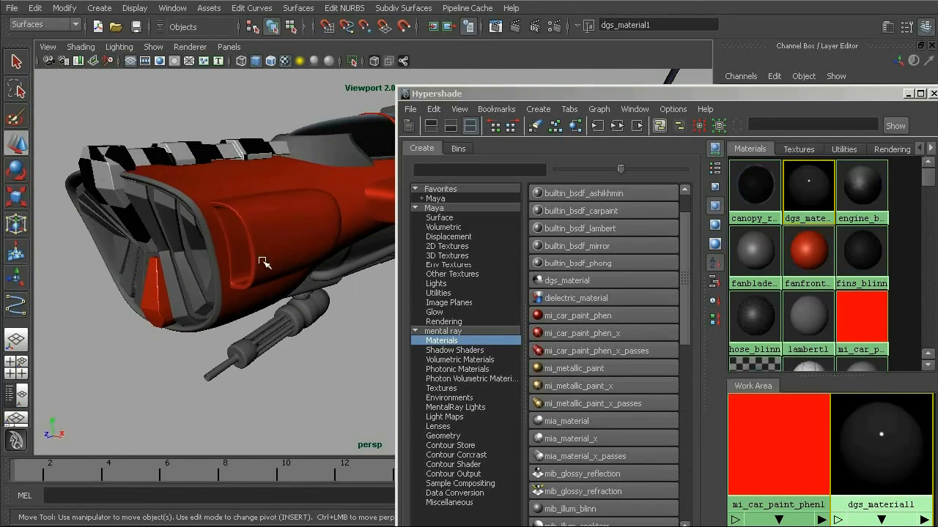
pyautogui.click(172, 227)
pyautogui.moveTo(814, 427); pyautogui.dragTo(834, 396, button='right')
# Step: Assign the dgs_material to the ribs along the top of the ship's nose and clear the selection
pyautogui.keyDown('alt'); pyautogui.moveTo(257, 372); pyautogui.dragTo(265, 371); pyautogui.keyUp('alt')
pyautogui.keyDown('alt'); pyautogui.moveTo(266, 370); pyautogui.dragTo(313, 366, button='middle'); pyautogui.keyUp('alt')
pyautogui.keyDown('alt'); pyautogui.moveTo(314, 367); pyautogui.dragTo(290, 367); pyautogui.keyUp('alt')
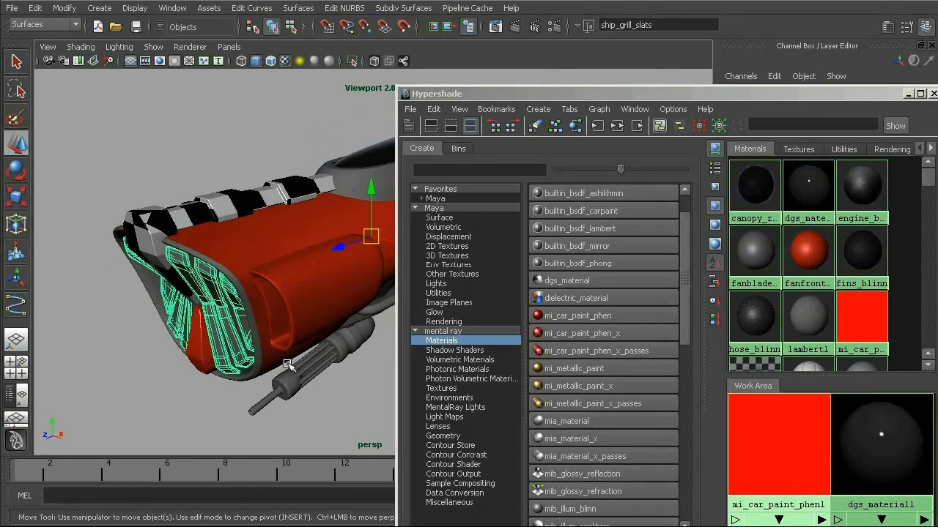
pyautogui.click(231, 208)
pyautogui.moveTo(883, 439); pyautogui.dragTo(871, 400, button='right')
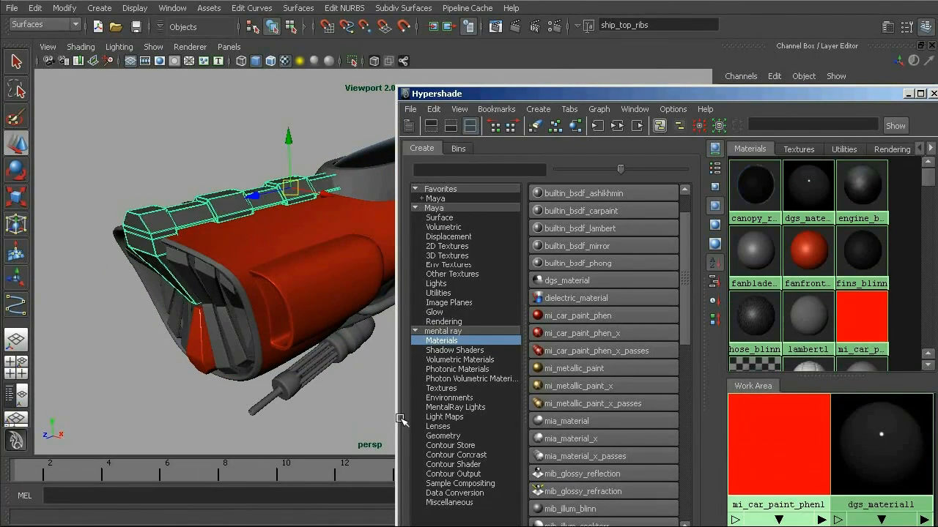
pyautogui.click(189, 139)
# Step: Render the ship from a low front view, inspect the grill and top ribs, and close the Render View
pyautogui.keyDown('alt'); pyautogui.moveTo(227, 162); pyautogui.dragTo(314, 192); pyautogui.keyUp('alt')
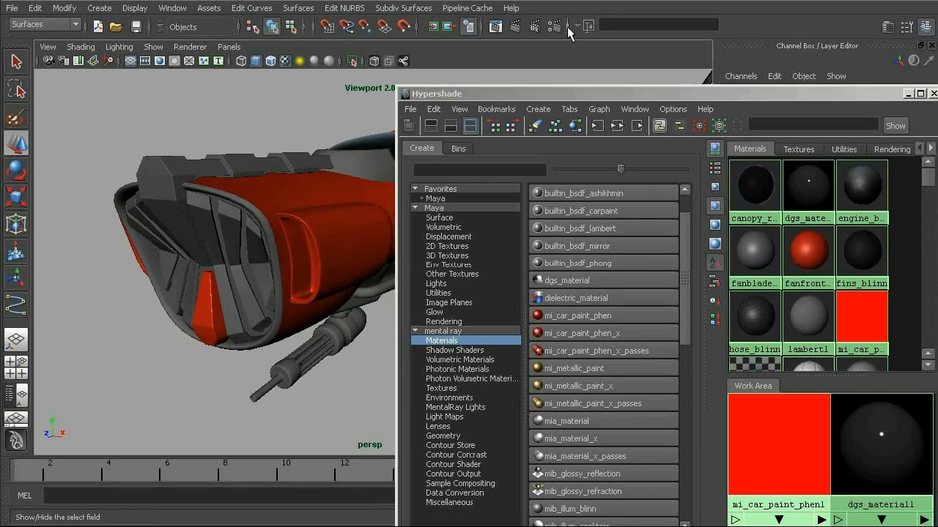
pyautogui.click(511, 26)
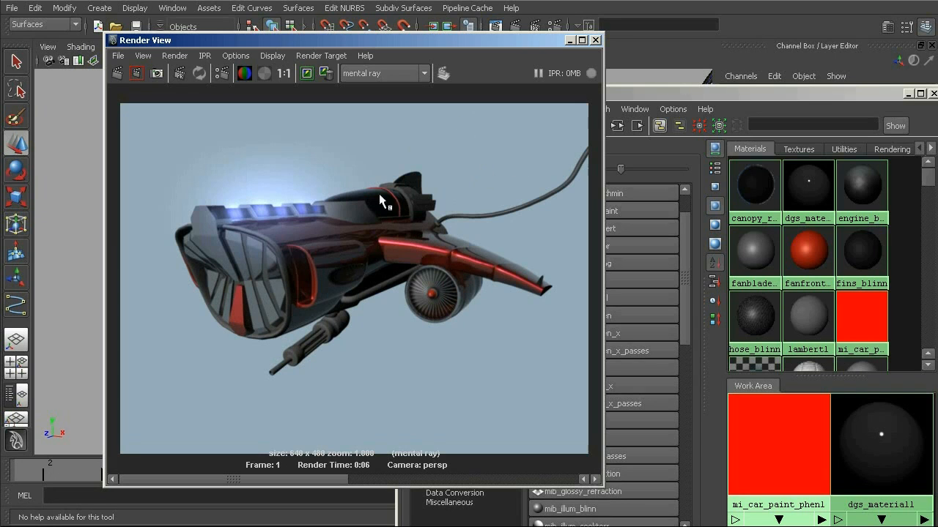
pyautogui.keyDown('alt'); pyautogui.moveTo(364, 237); pyautogui.dragTo(364, 245, button='middle'); pyautogui.keyUp('alt')
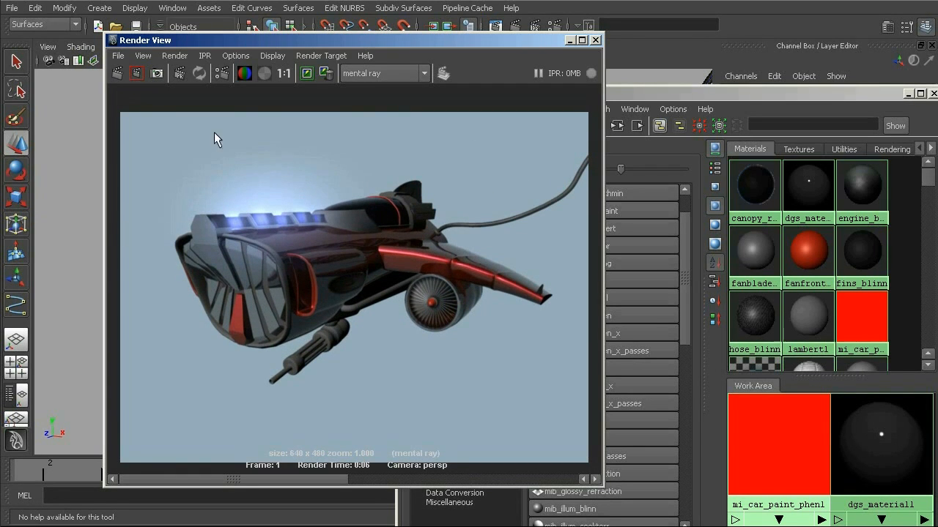
pyautogui.moveTo(287, 41); pyautogui.dragTo(304, 39)
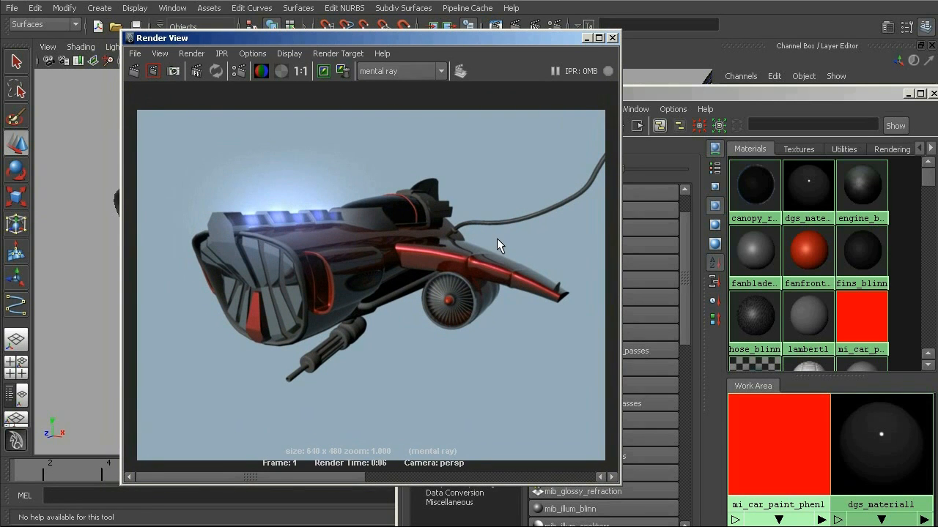
pyautogui.click(613, 38)
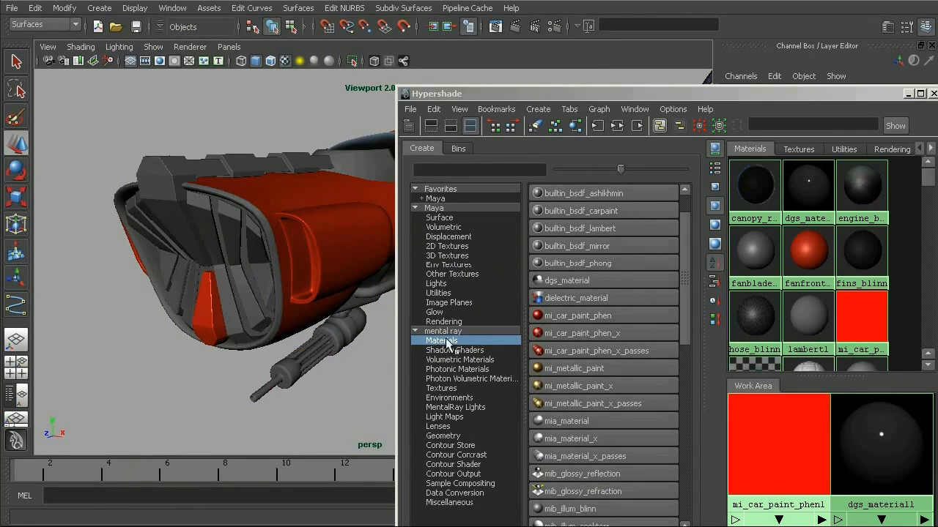
# Step: Move the Hypershade over the viewport and look through its list of available mental ray materials
pyautogui.moveTo(681, 286); pyautogui.dragTo(687, 303)
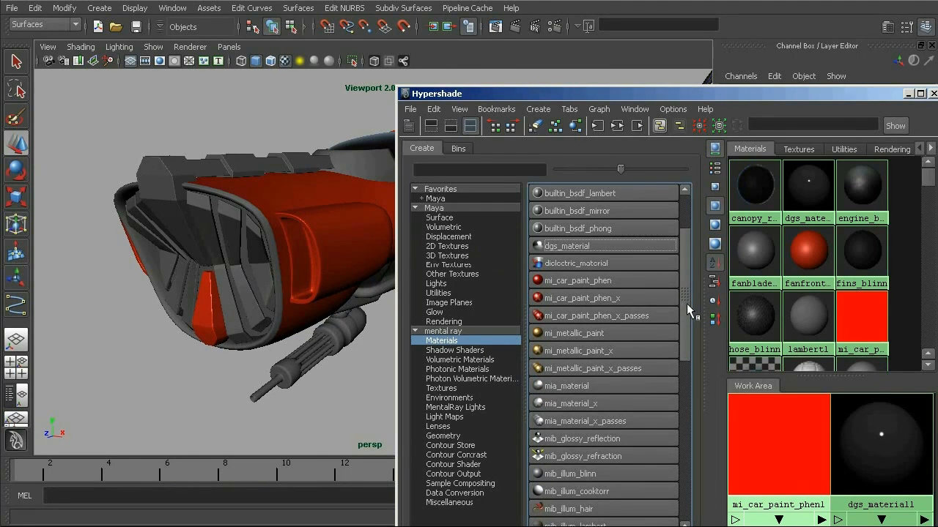
pyautogui.moveTo(658, 97); pyautogui.dragTo(521, 46)
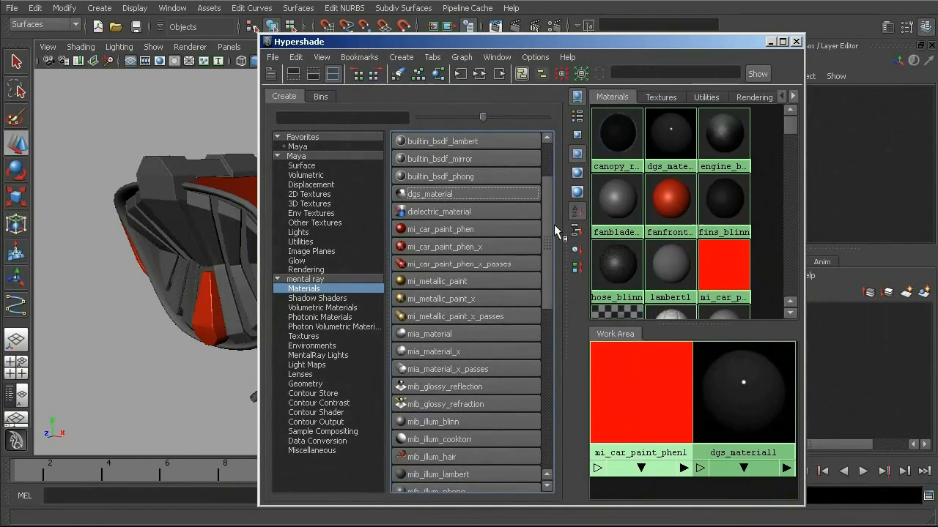
pyautogui.scroll(2, 547, 213)
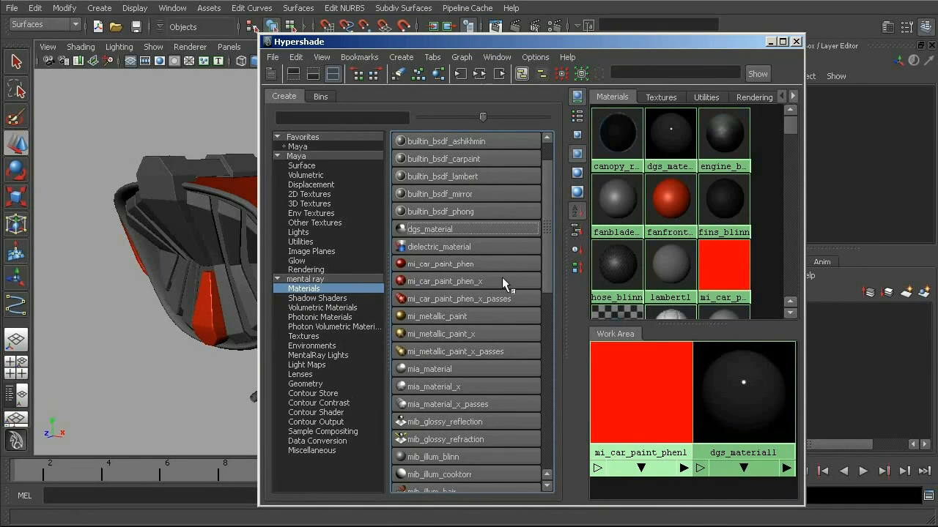
pyautogui.moveTo(542, 248); pyautogui.dragTo(551, 222)
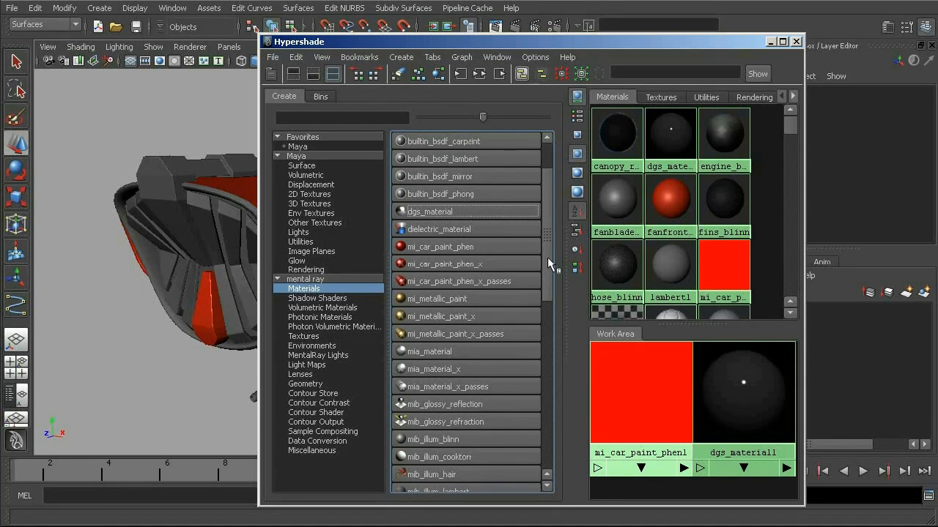
pyautogui.moveTo(547, 257); pyautogui.dragTo(547, 220)
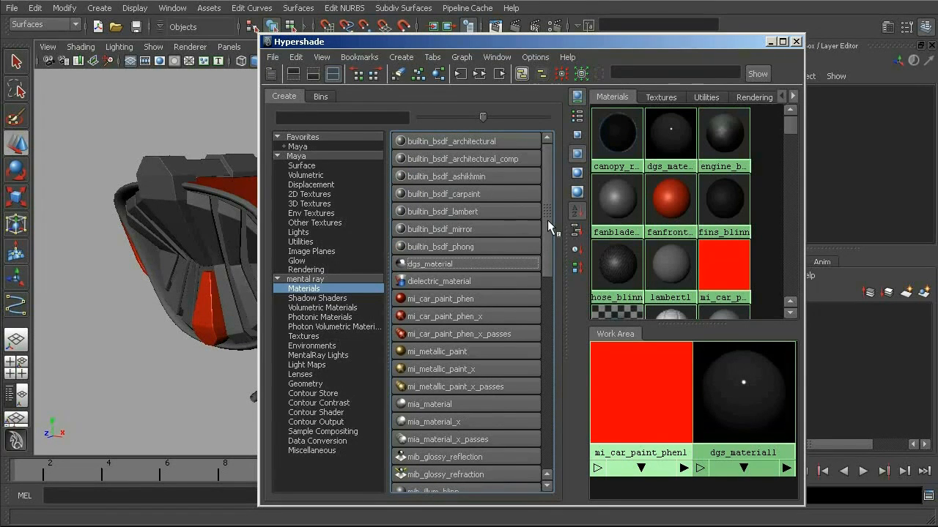
pyautogui.moveTo(549, 264)
pyautogui.mouseDown()
pyautogui.moveTo(551, 324)
pyautogui.moveTo(547, 253)
pyautogui.mouseUp()
pyautogui.moveTo(546, 230); pyautogui.dragTo(545, 191)
pyautogui.moveTo(547, 246); pyautogui.dragTo(556, 229)
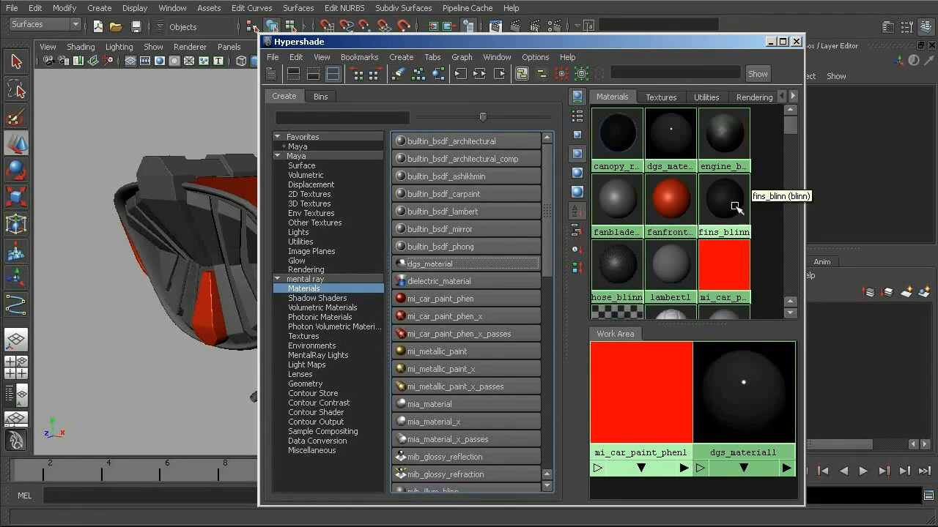
pyautogui.moveTo(546, 226); pyautogui.dragTo(553, 199)
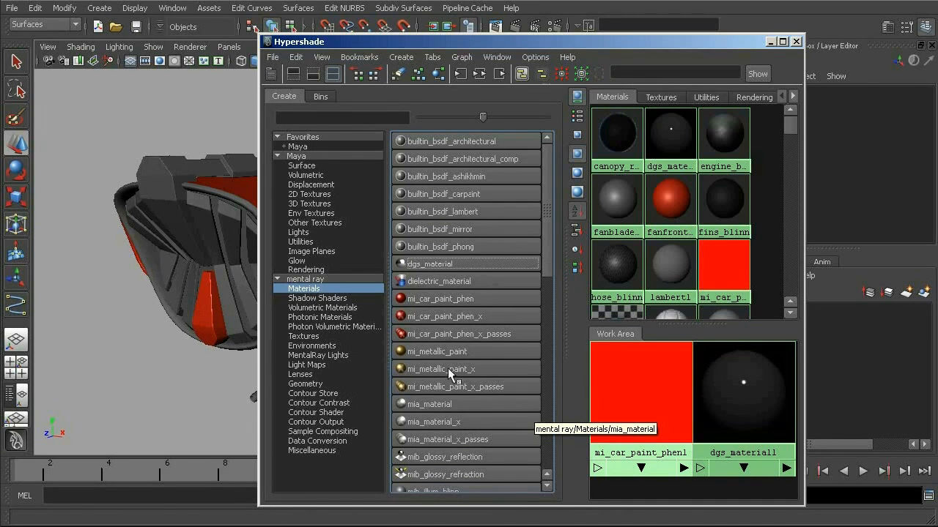
# Step: Close the Hypershade and look over the entire ship from several angles in the perspective view
pyautogui.click(796, 42)
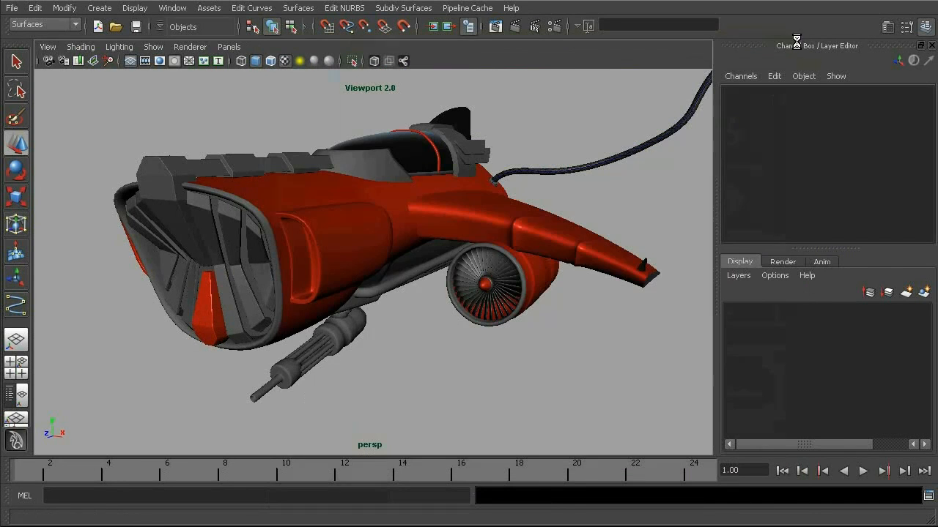
pyautogui.keyDown('alt'); pyautogui.moveTo(483, 324); pyautogui.dragTo(511, 349); pyautogui.keyUp('alt')
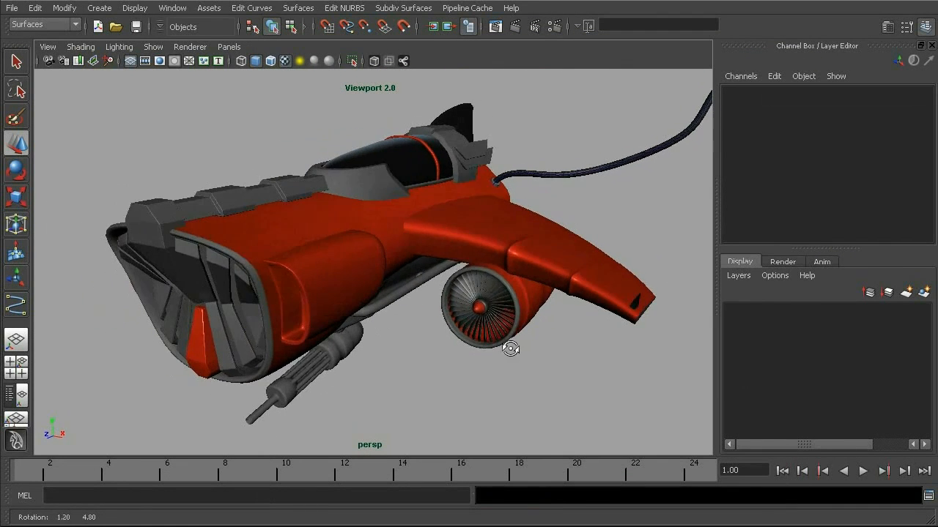
pyautogui.keyDown('alt'); pyautogui.moveTo(511, 349); pyautogui.dragTo(457, 327, button='right'); pyautogui.keyUp('alt')
pyautogui.keyDown('alt'); pyautogui.moveTo(457, 326); pyautogui.dragTo(512, 328, button='middle'); pyautogui.keyUp('alt')
pyautogui.keyDown('alt'); pyautogui.moveTo(554, 337); pyautogui.dragTo(529, 332, button='right'); pyautogui.keyUp('alt')
pyautogui.keyDown('alt'); pyautogui.moveTo(528, 331); pyautogui.dragTo(506, 327); pyautogui.keyUp('alt')
pyautogui.keyDown('alt'); pyautogui.moveTo(507, 327); pyautogui.dragTo(570, 332, button='right'); pyautogui.keyUp('alt')
pyautogui.keyDown('alt'); pyautogui.moveTo(573, 325); pyautogui.dragTo(515, 320); pyautogui.keyUp('alt')
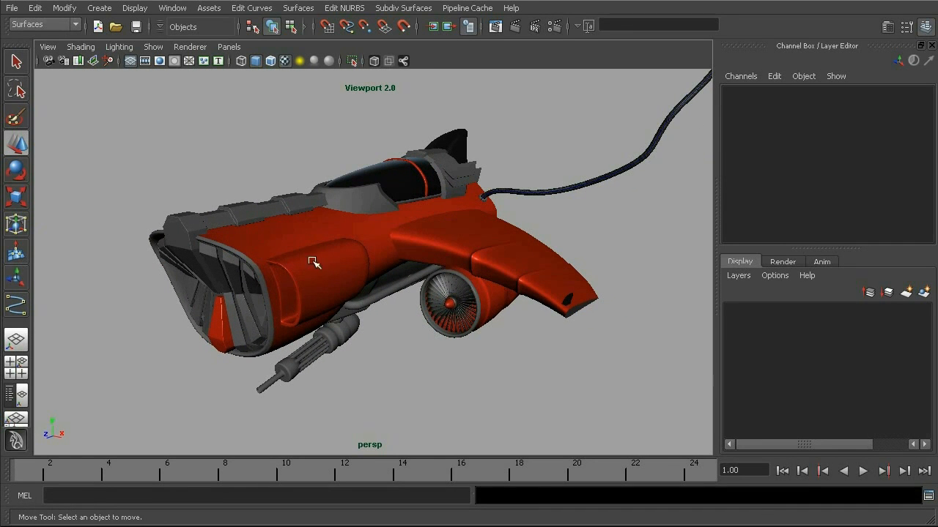
pyautogui.moveTo(432, 315)
pyautogui.keyDown('alt'); pyautogui.mouseDown()
pyautogui.moveTo(368, 316)
pyautogui.moveTo(442, 315)
pyautogui.mouseUp(); pyautogui.keyUp('alt')
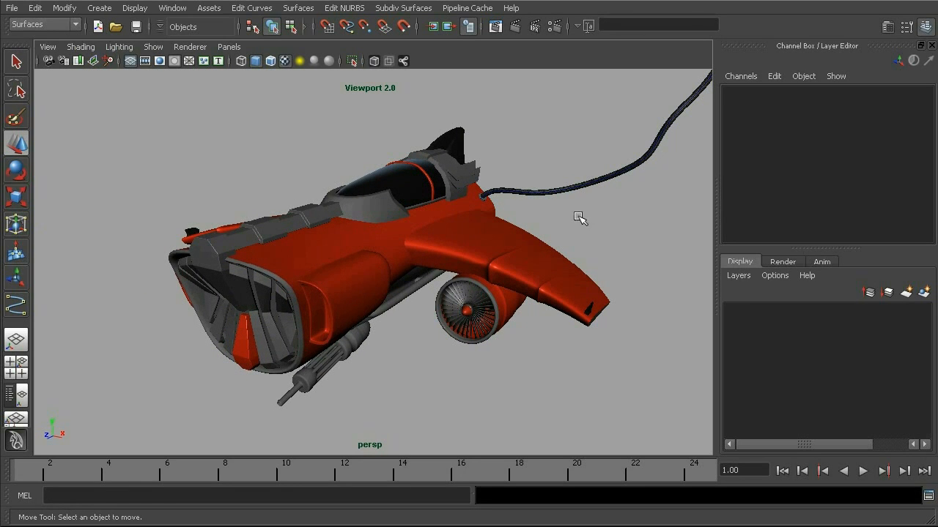
pyautogui.keyDown('alt'); pyautogui.moveTo(559, 313); pyautogui.dragTo(632, 306); pyautogui.keyUp('alt')
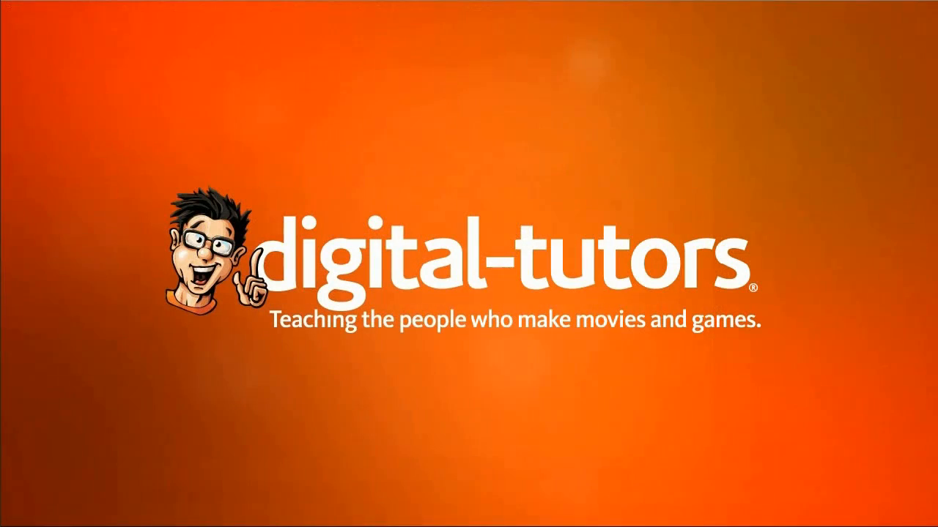